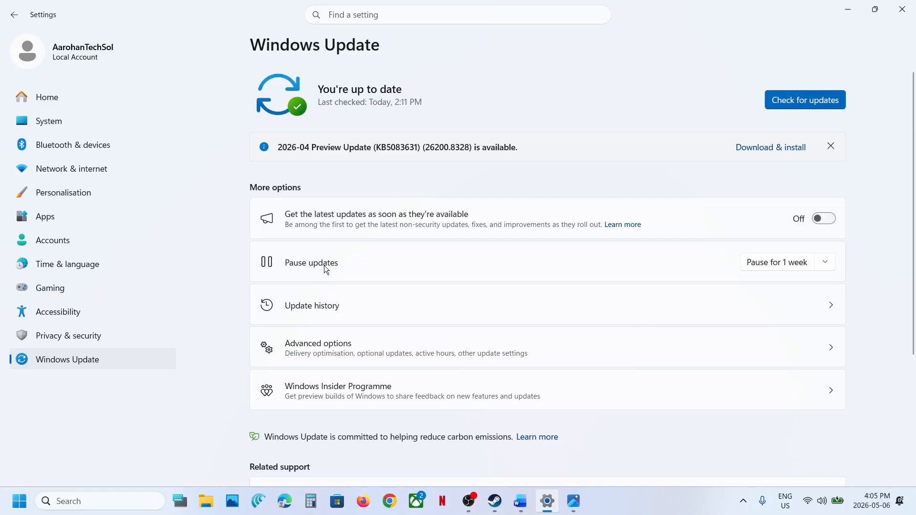
Pause Windows updates for 1 week and resume them
left_click(762, 262)
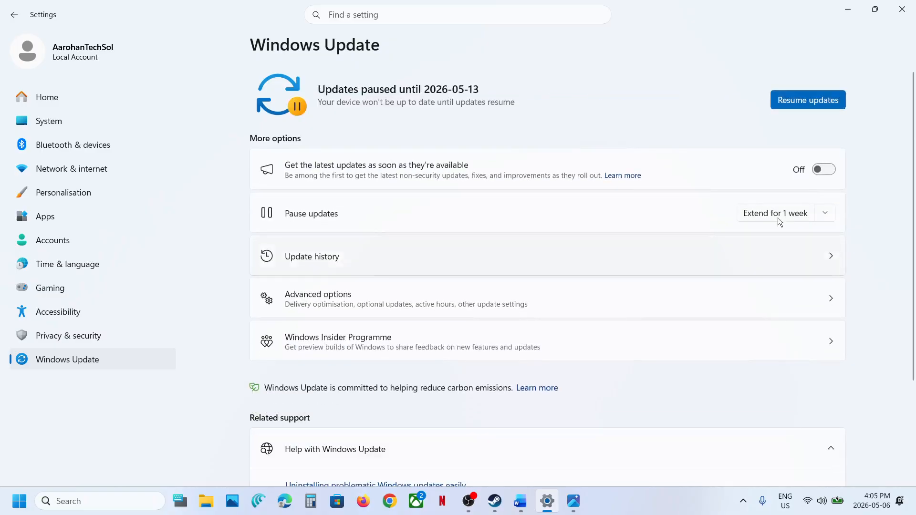
left_click(790, 98)
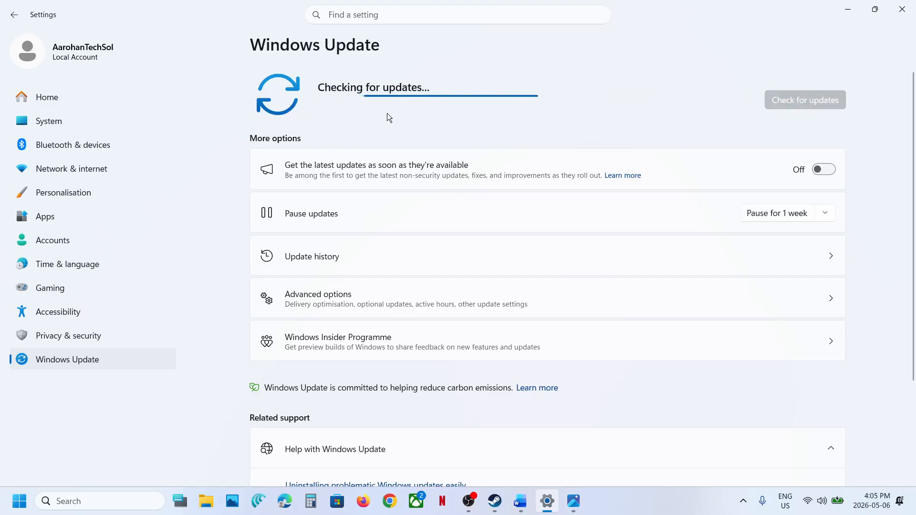
Find and open the Services console and maximize its window
left_click(123, 502)
type("services")
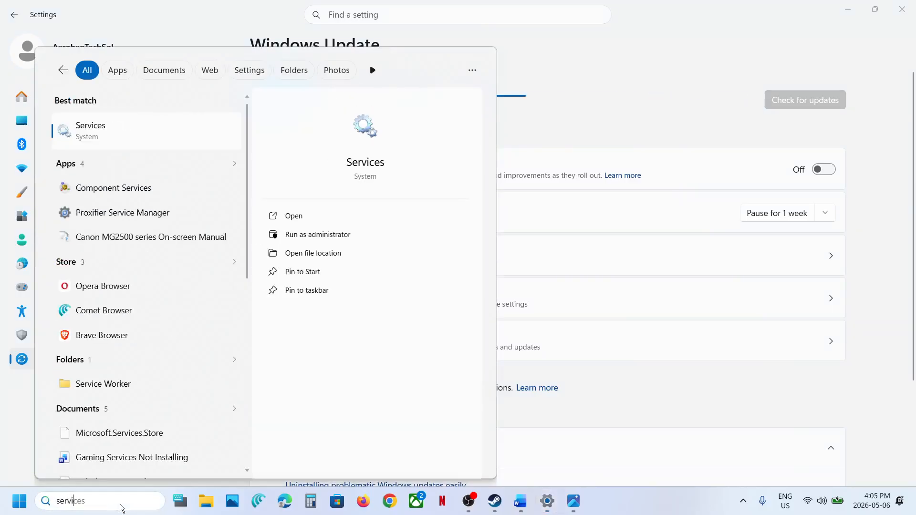
key("Return")
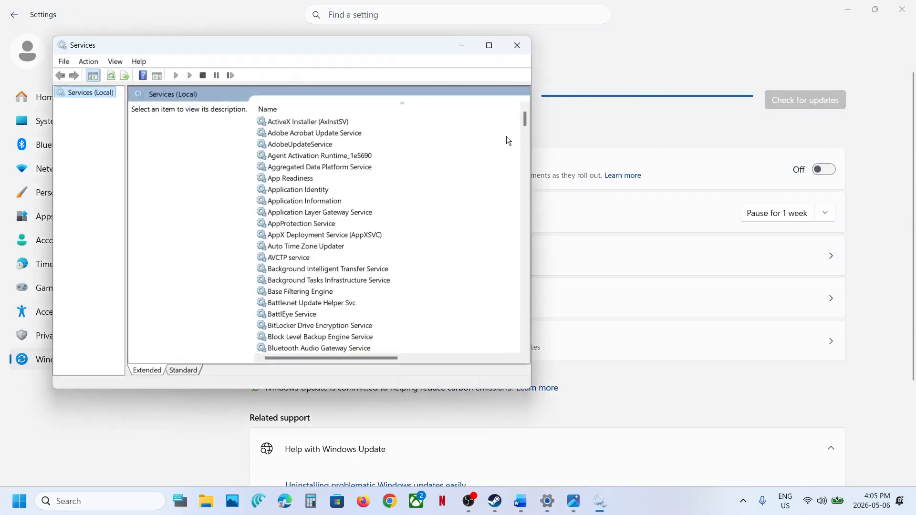
left_click(489, 46)
Set the App Readiness service's startup type to Automatic, and start and restart the service
double_click(248, 140)
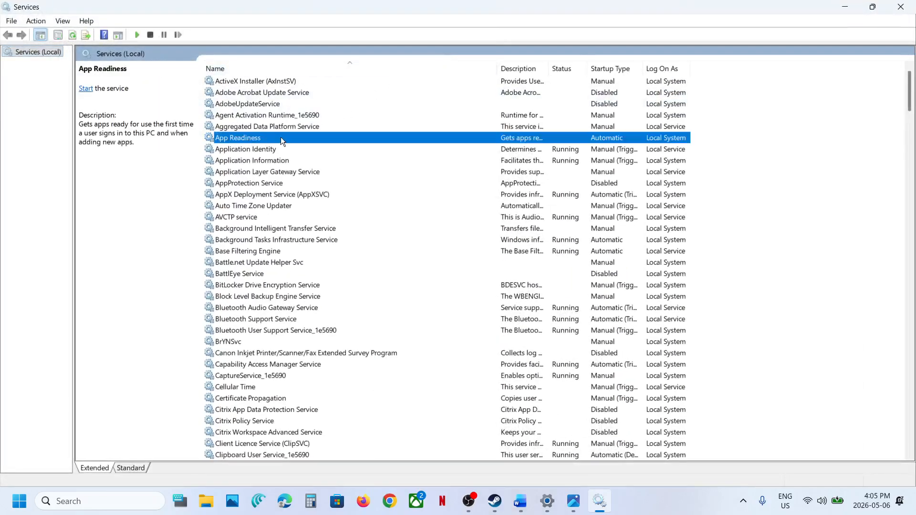
left_click(433, 235)
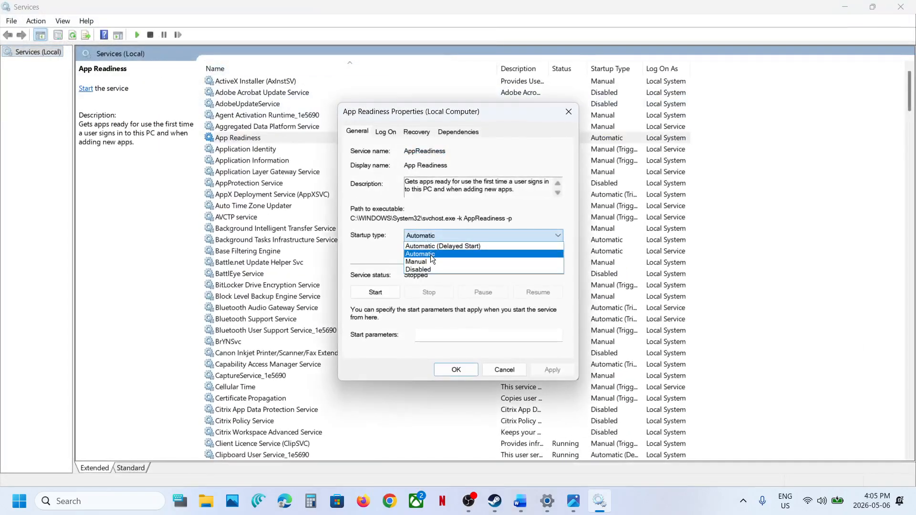
left_click(430, 253)
left_click(553, 370)
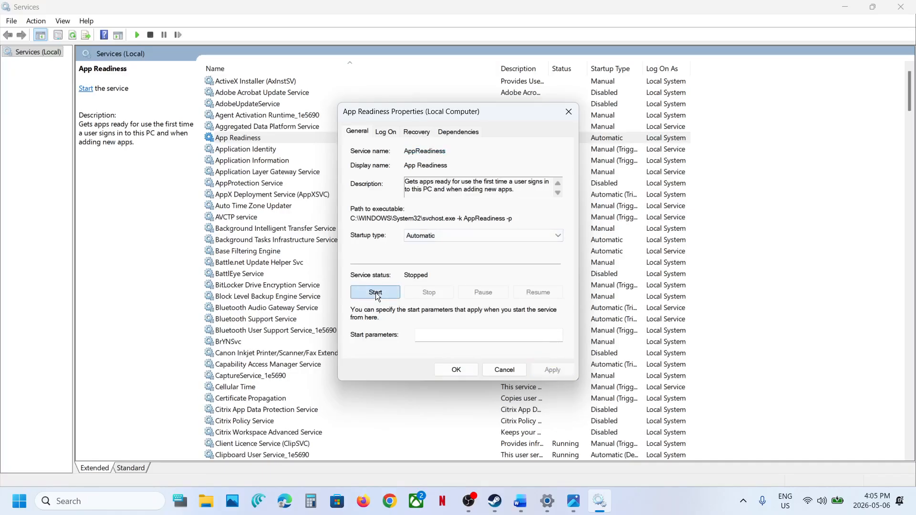
left_click(375, 292)
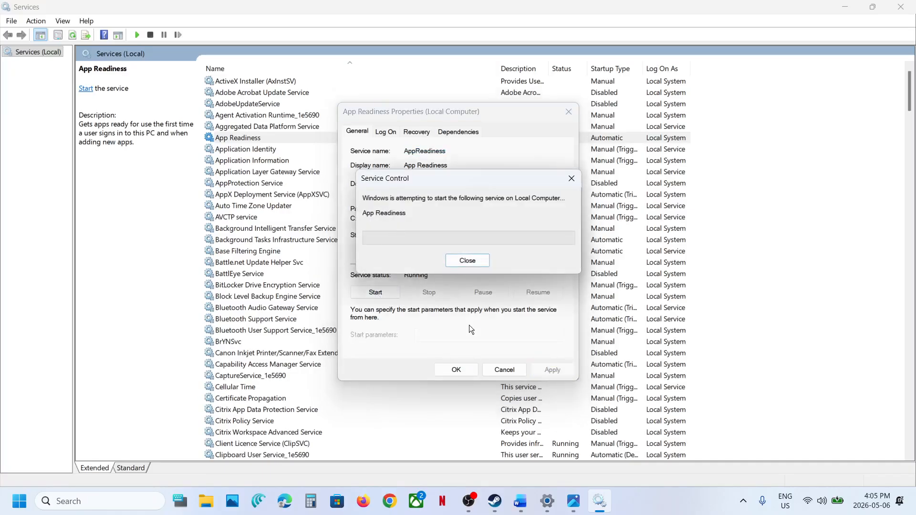
left_click(457, 369)
right_click(263, 137)
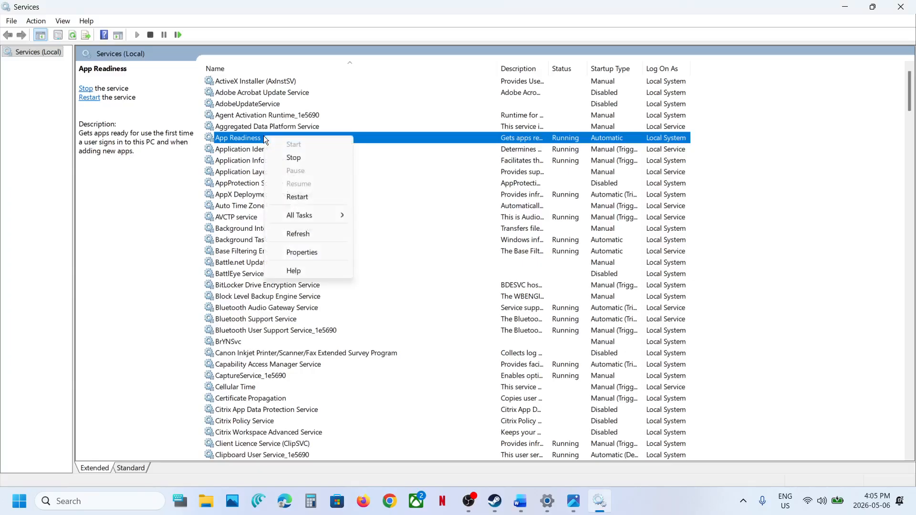
left_click(309, 193)
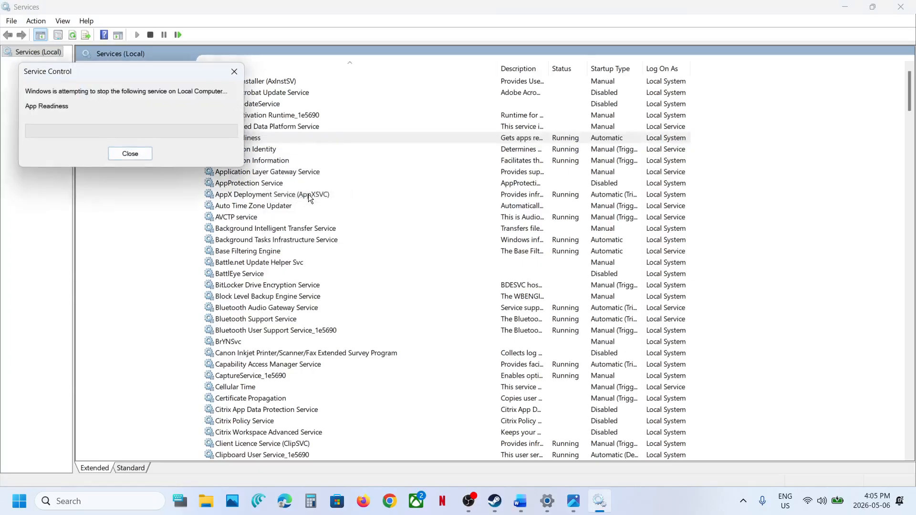
Set the Background Intelligent Transfer Service's startup type to Automatic, and start and restart the service
left_click(319, 229)
double_click(347, 228)
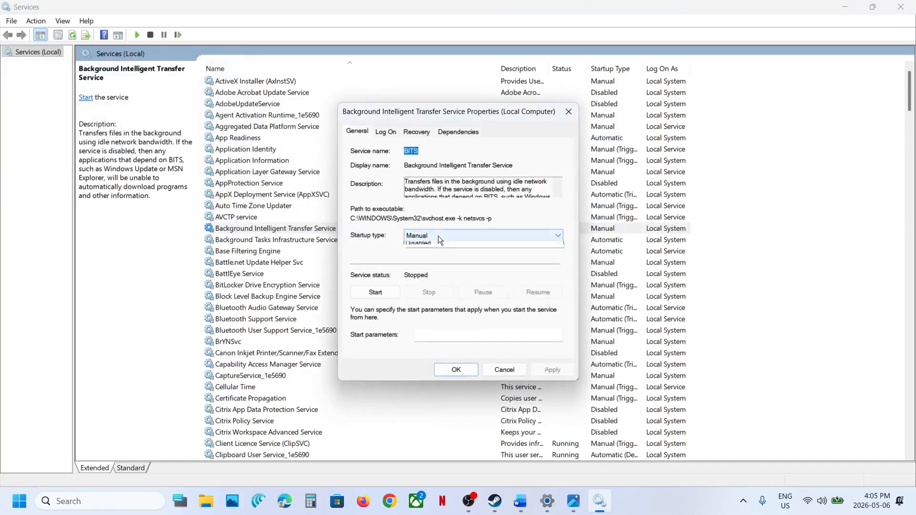
left_click(438, 235)
left_click(431, 254)
left_click(552, 370)
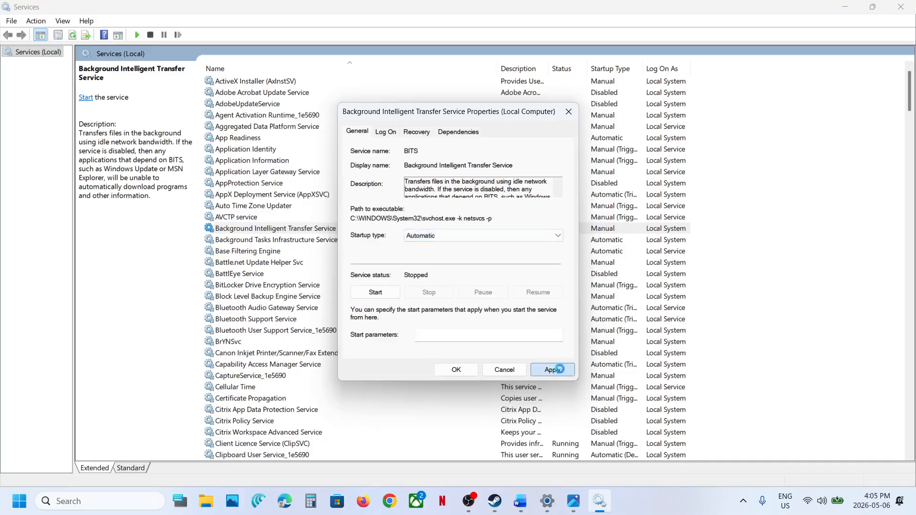
left_click(369, 292)
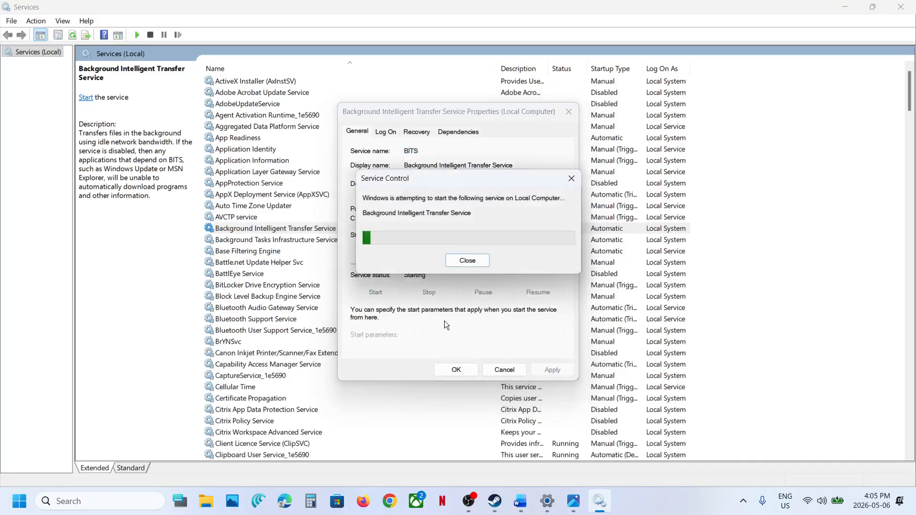
left_click(454, 366)
right_click(294, 226)
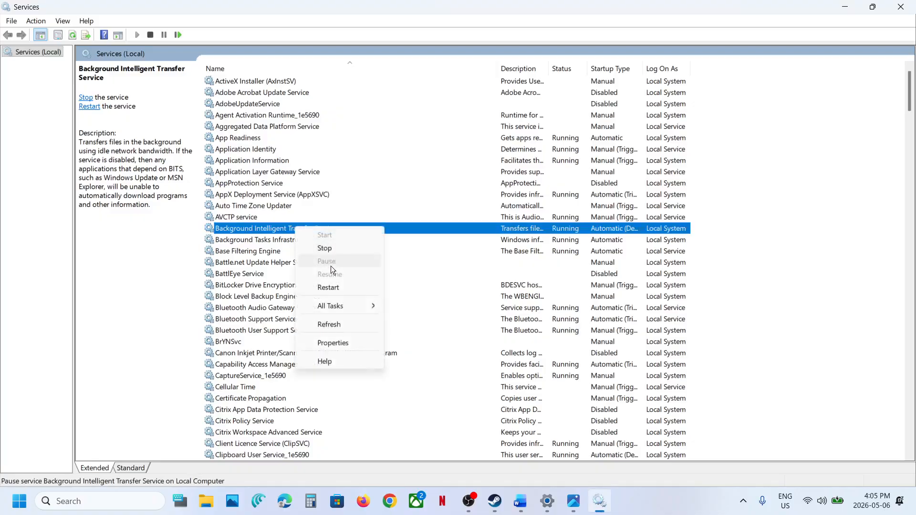
left_click(323, 288)
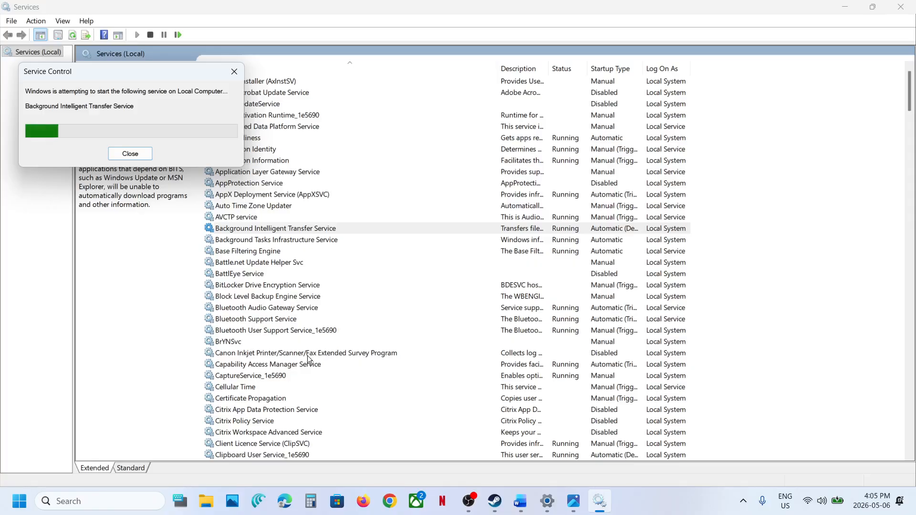
Make sure the Windows Update service's startup type is Automatic and restart the service
left_click(293, 375)
key("w")
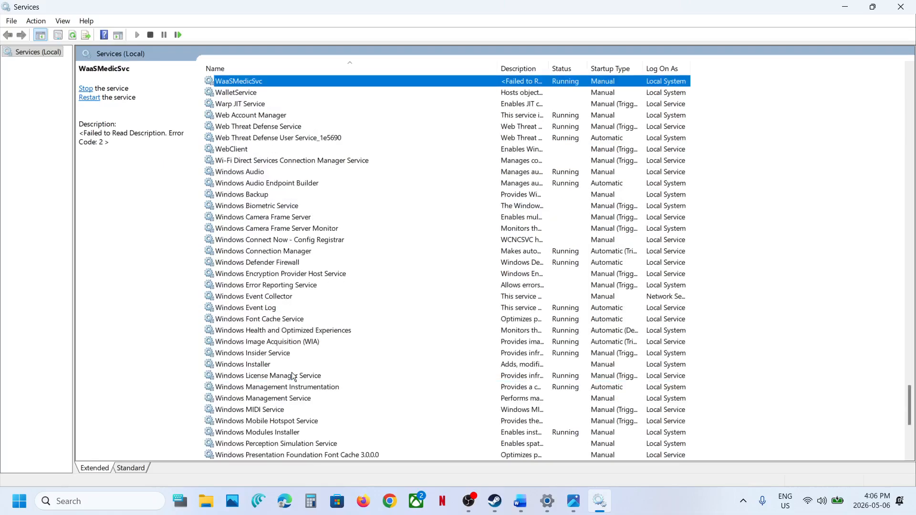
scroll(337, 354, "down", 8)
double_click(258, 296)
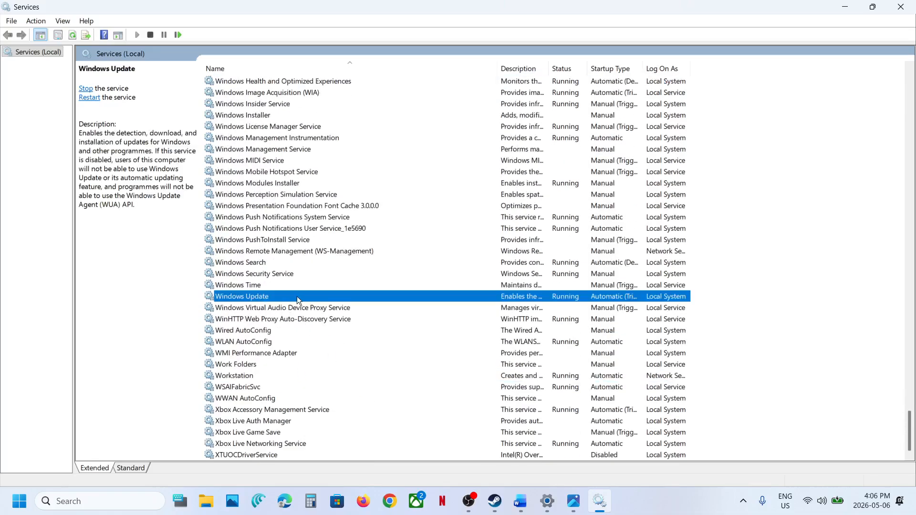
left_click(441, 235)
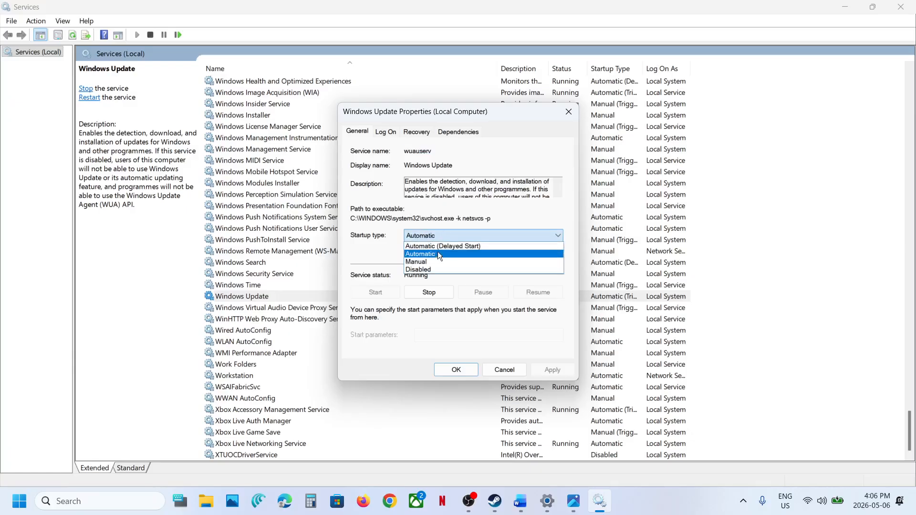
left_click(435, 256)
left_click(564, 369)
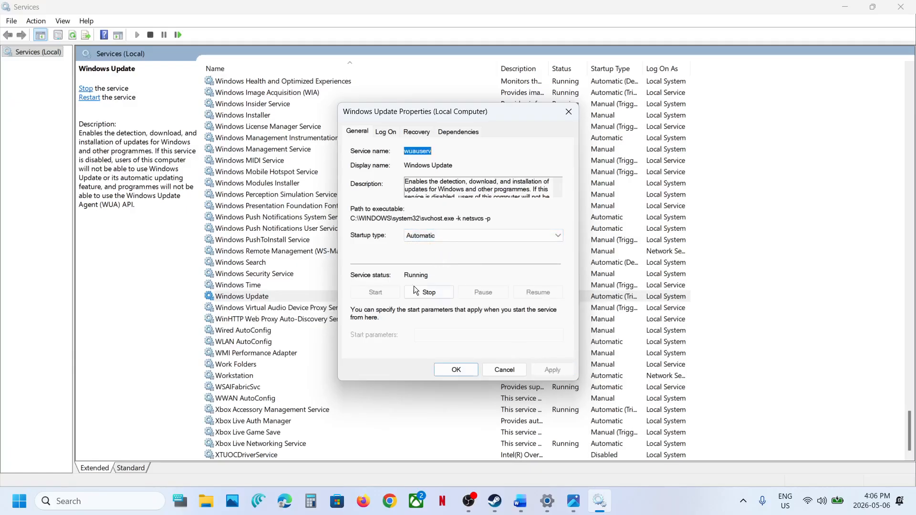
left_click(443, 371)
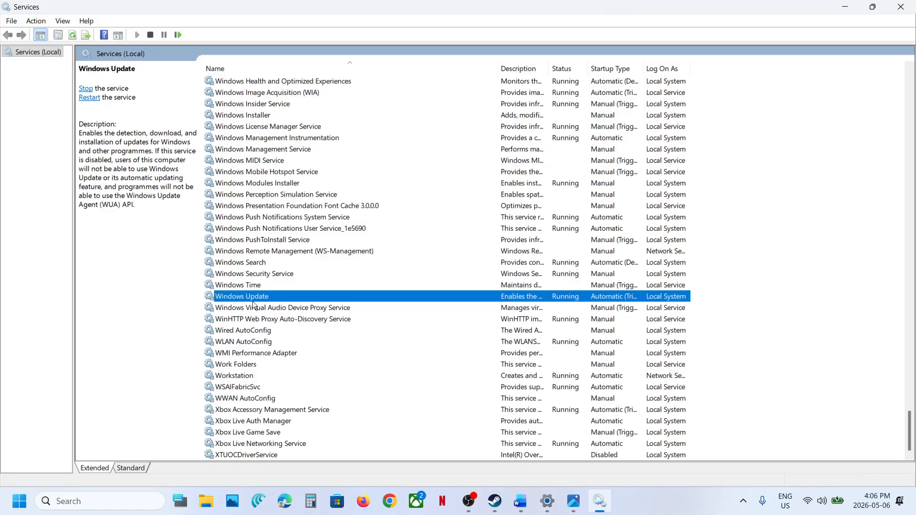
right_click(244, 297)
left_click(294, 350)
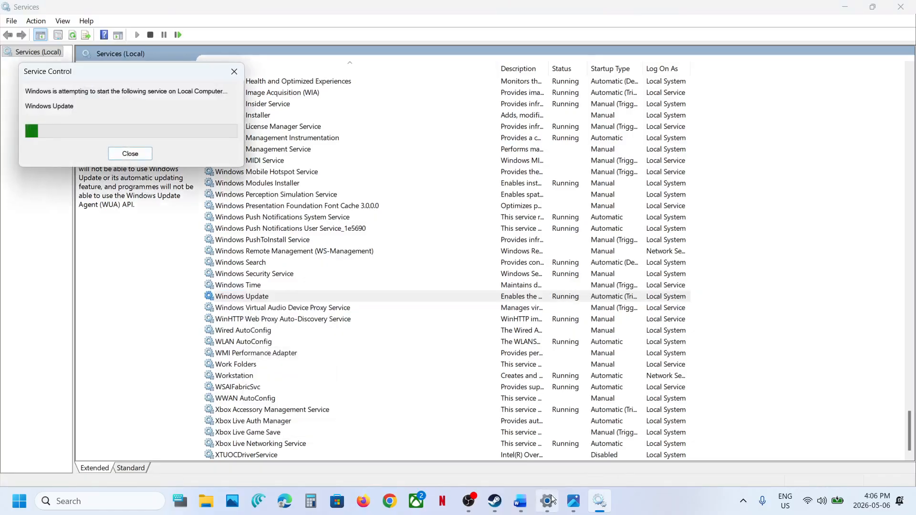
Switch back to Settings and download and install the 2026-04 Preview Update (KB5083631)
left_click(546, 509)
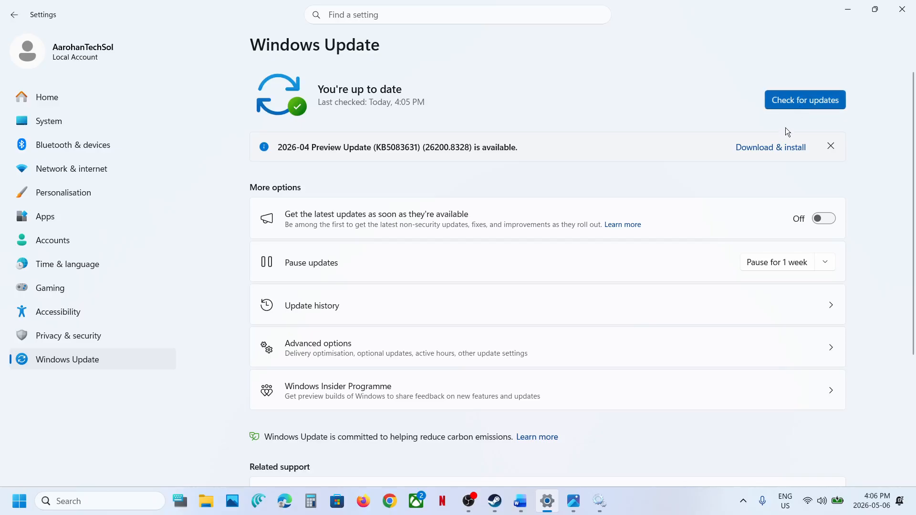
left_click(764, 148)
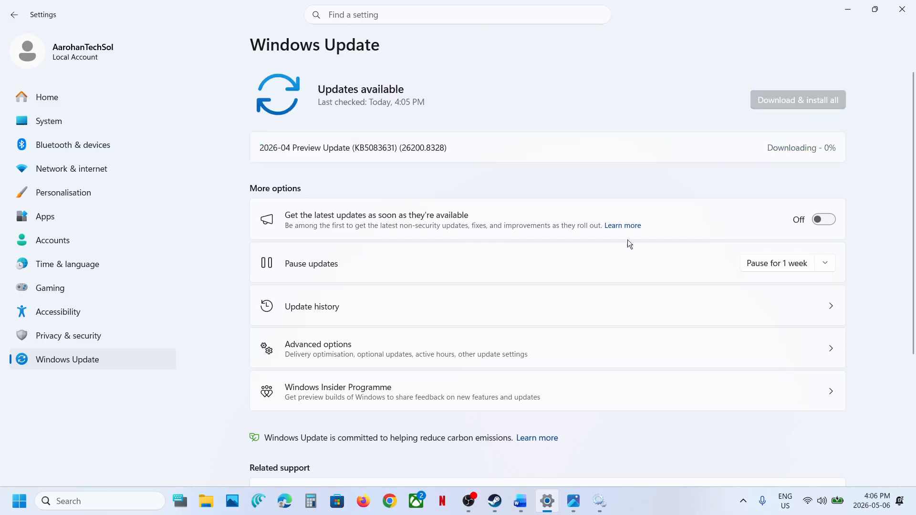
Switch to the Windows 11 Update Error document in Word, maximize it and find the Step 4 SFC and DISM commands
left_click(520, 501)
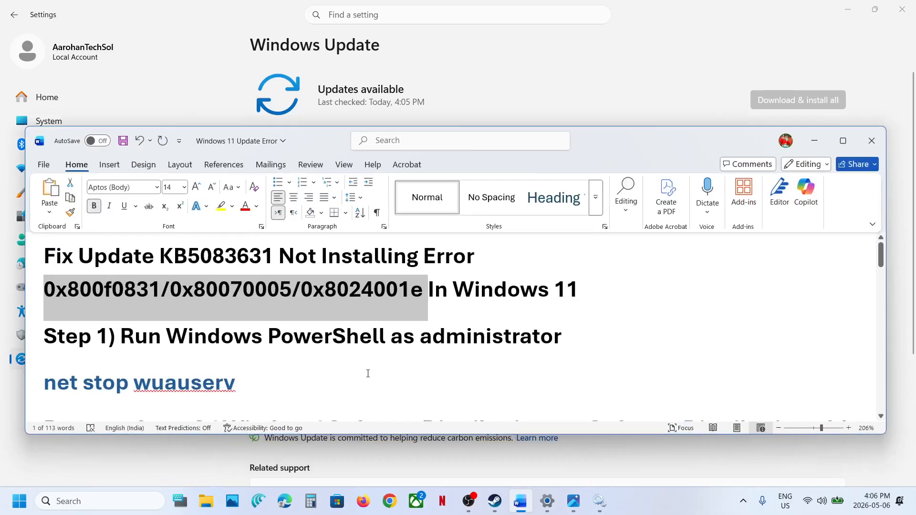
scroll(367, 373, "down", 5)
scroll(367, 373, "down", 10)
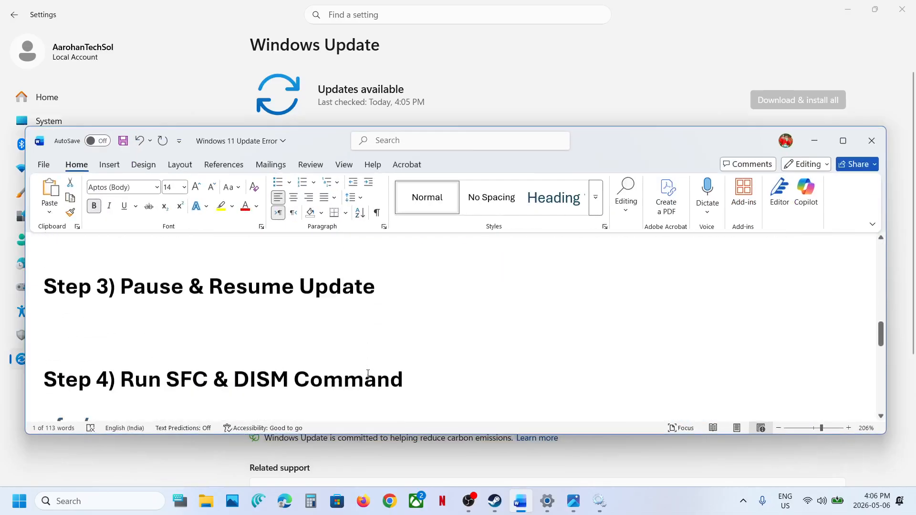
scroll(368, 374, "down", 1)
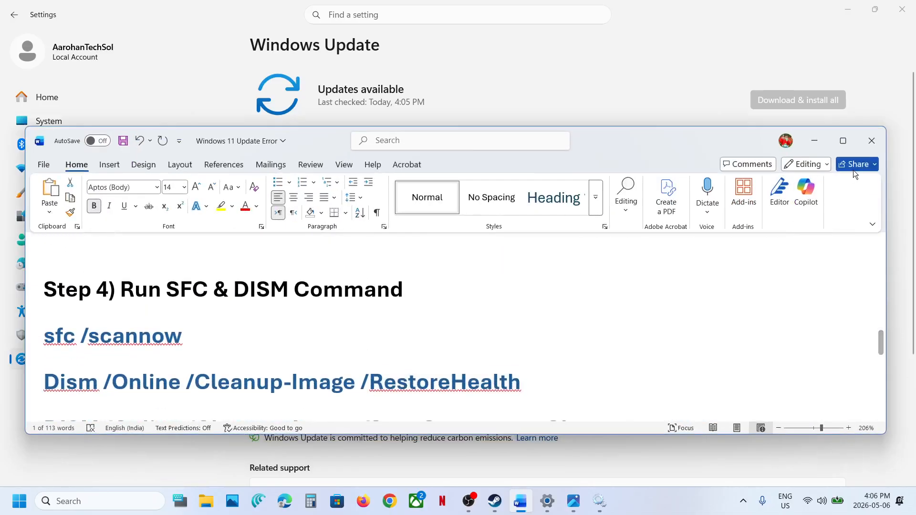
left_click(842, 140)
scroll(369, 334, "up", 2)
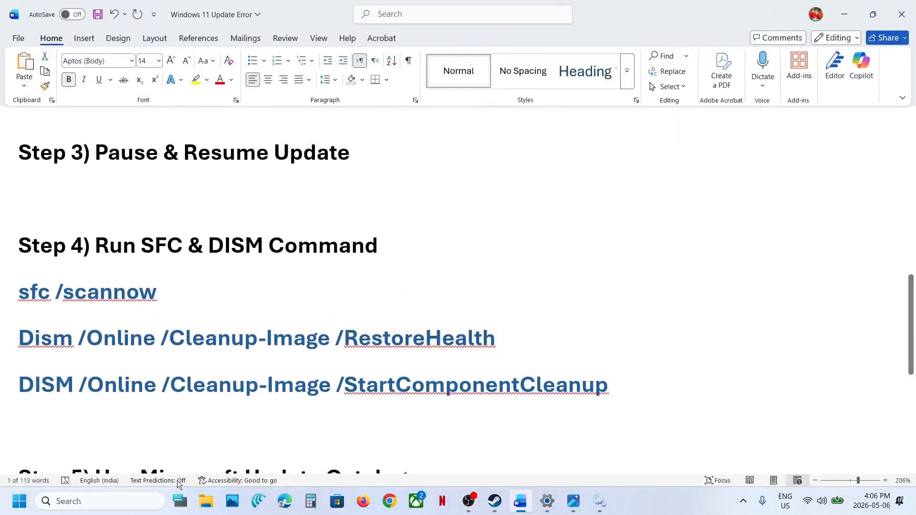
Open Command Prompt as administrator, allow it to make changes, and move its window aside
left_click(116, 511)
type("cmd")
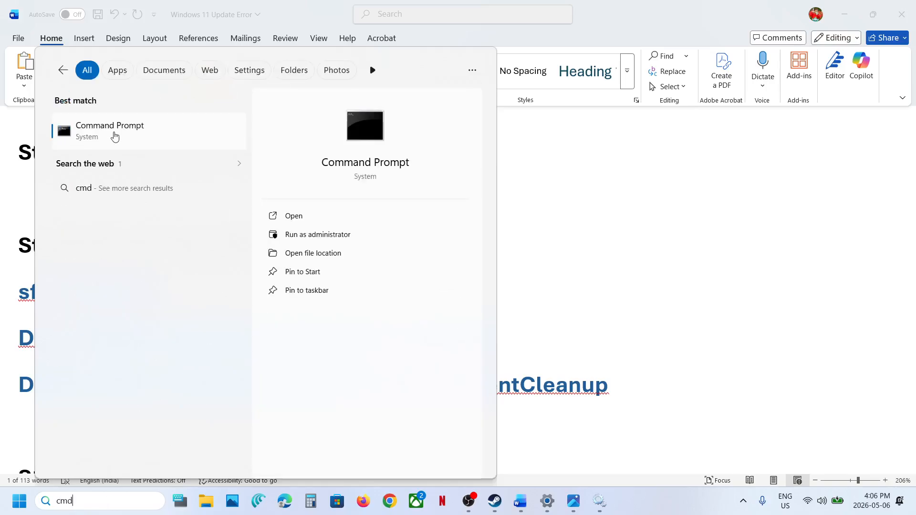
right_click(114, 137)
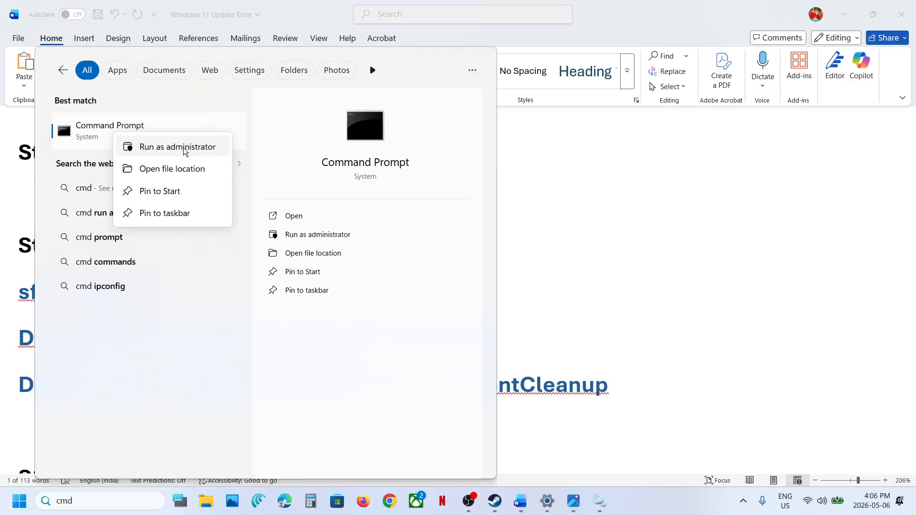
left_click(185, 151)
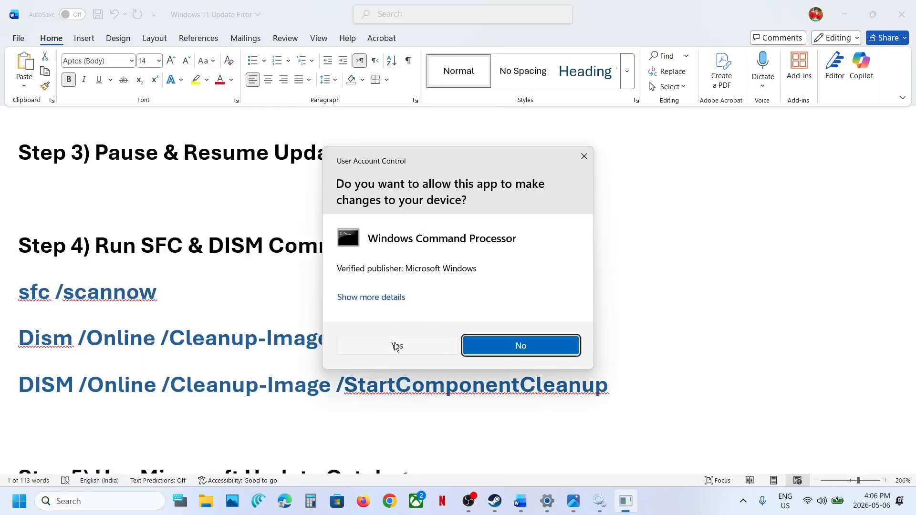
left_click(394, 343)
left_click_drag(353, 57, 688, 61)
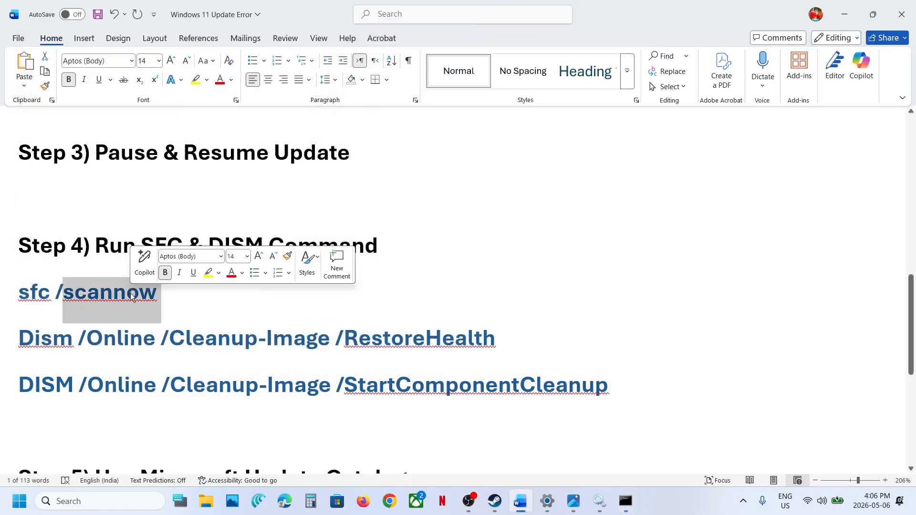
Take the sfc /scannow command from the Word document and run it in Command Prompt
triple_click(130, 293)
key("alt+Tab")
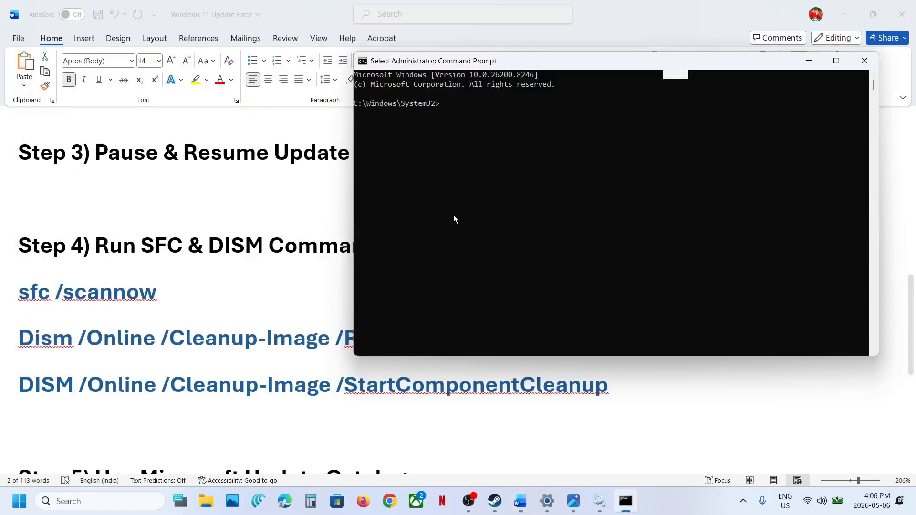
type("sfc /scannow")
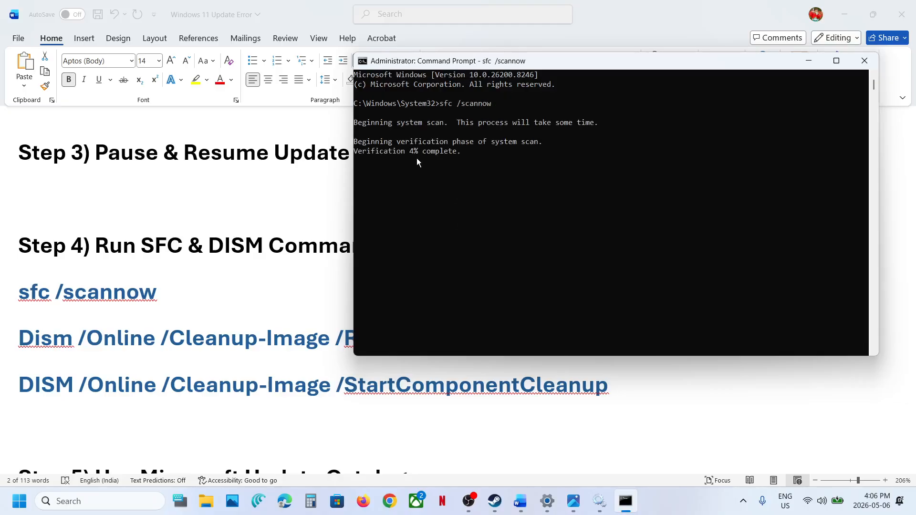
Select the Dism /Online /Cleanup-Image /RestoreHealth command in the Word document and switch back to Command Prompt
triple_click(214, 339, "ctrl")
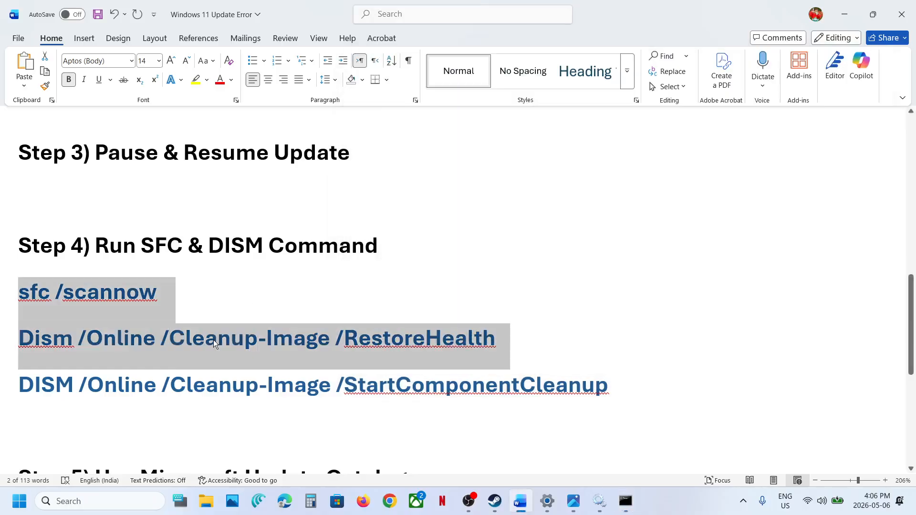
triple_click(213, 340)
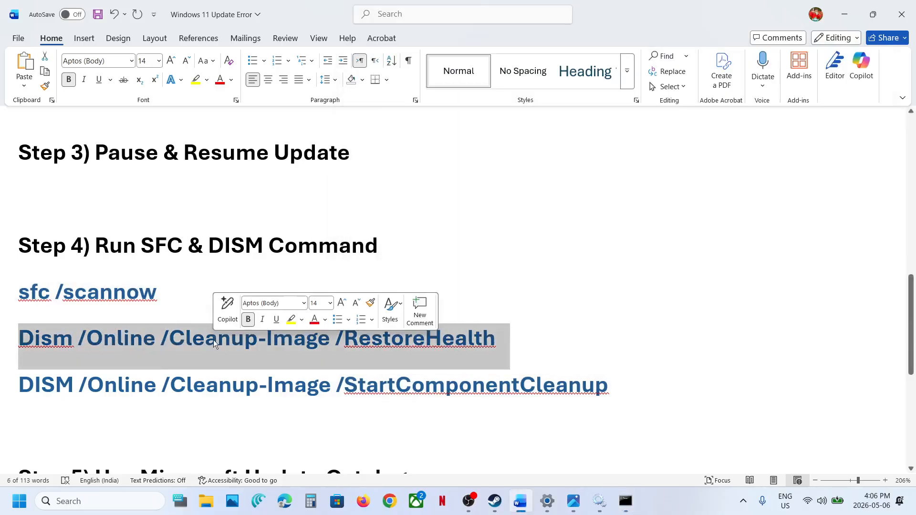
key("alt+Tab")
key("alt+Tab")
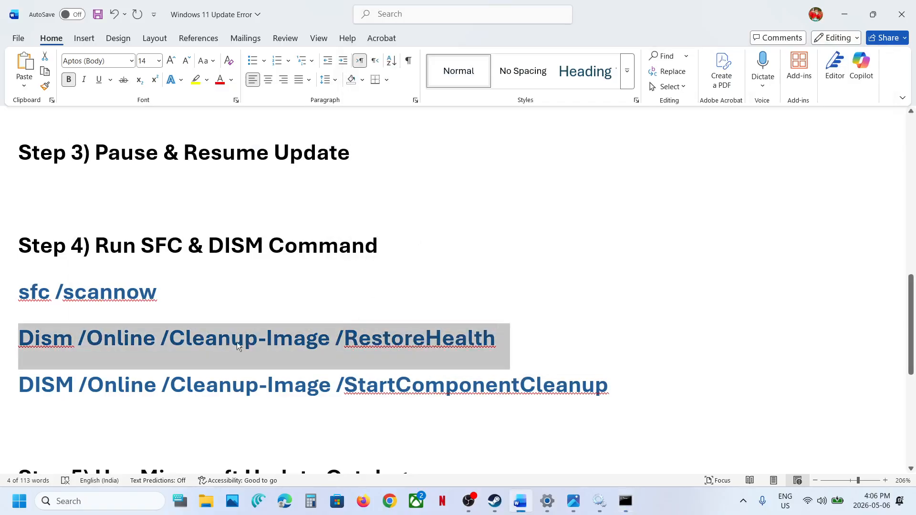
key("alt+Tab")
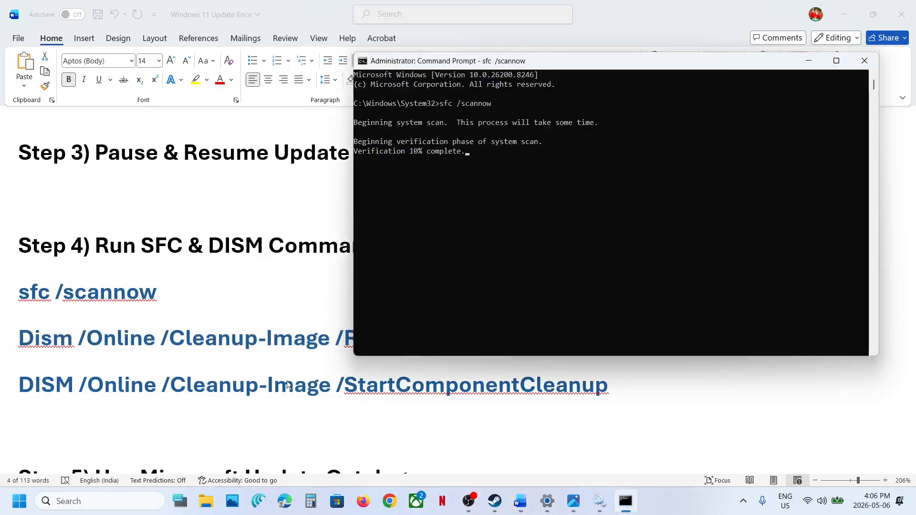
Select the DISM /Online /Cleanup-Image /StartComponentCleanup command in the Word document and return to Command Prompt to check the scan
key("alt+Tab")
triple_click(279, 388)
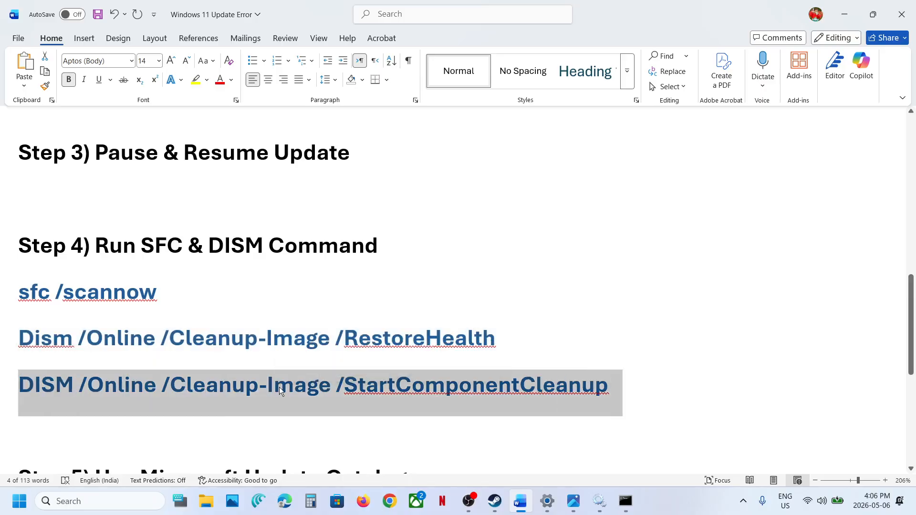
key("alt+Tab")
key("alt+Tab")
key("alt+Tab")
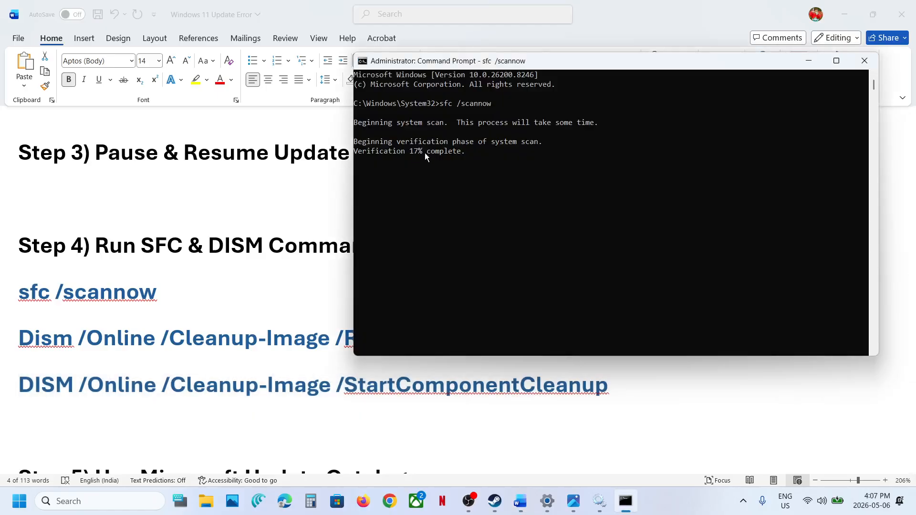
Switch to Word, show the computer's power options including Restart, and dismiss them without restarting
key("alt+Tab")
left_click(19, 501)
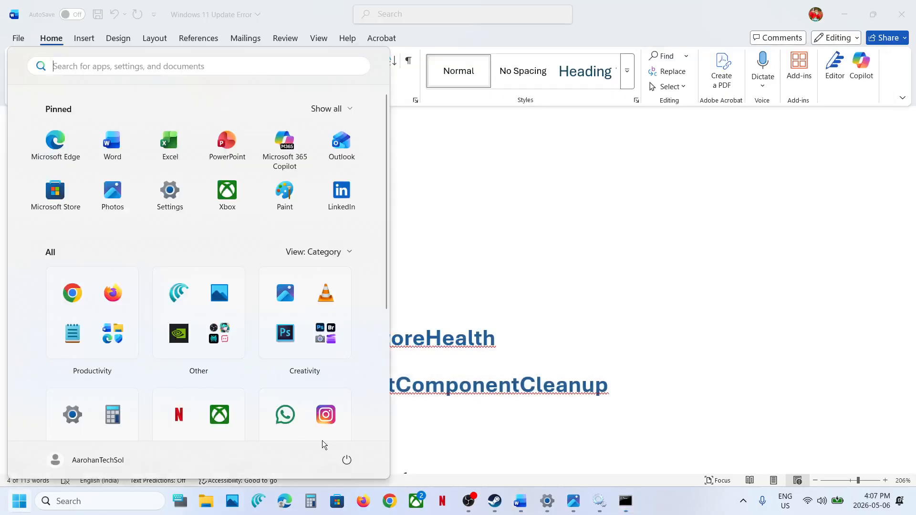
left_click(345, 458)
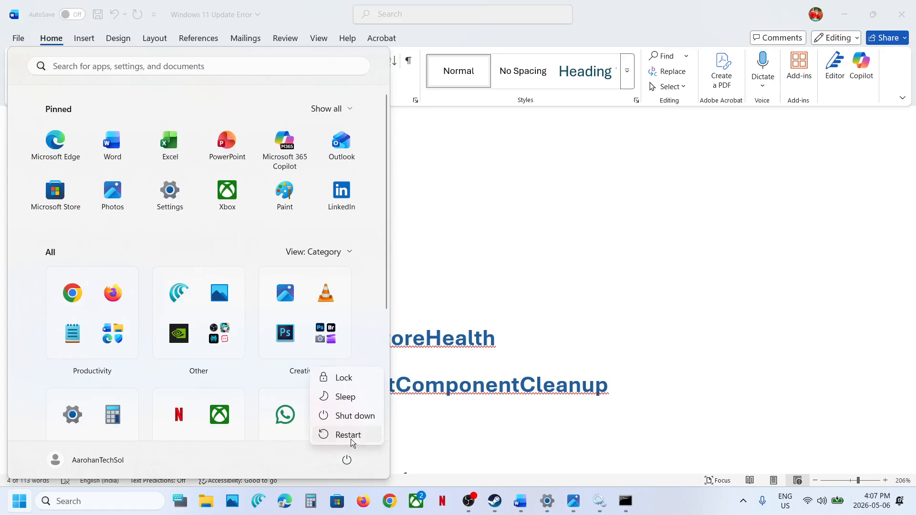
left_click(481, 370)
Open the Microsoft Update Catalog from the document's Step 5 link and search it for KB5083631, copied from the Windows Update page
scroll(483, 370, "down", 3)
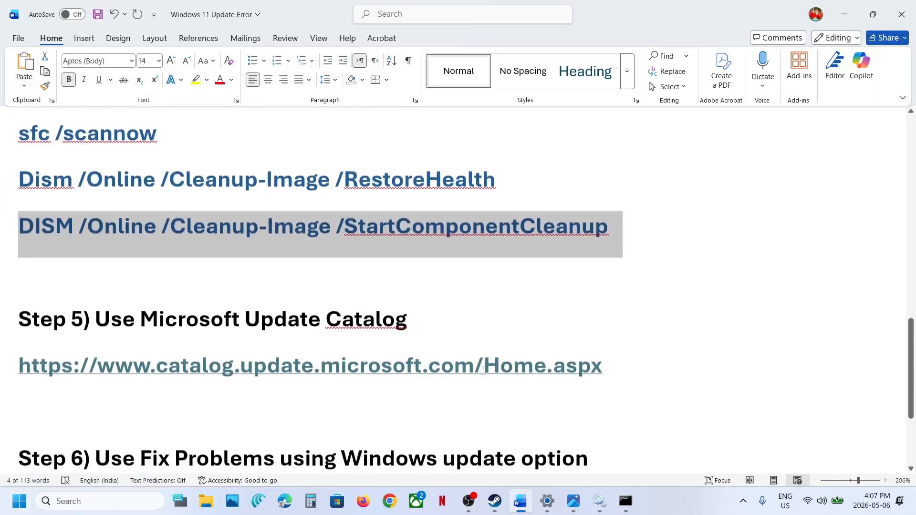
left_click(391, 365, "ctrl")
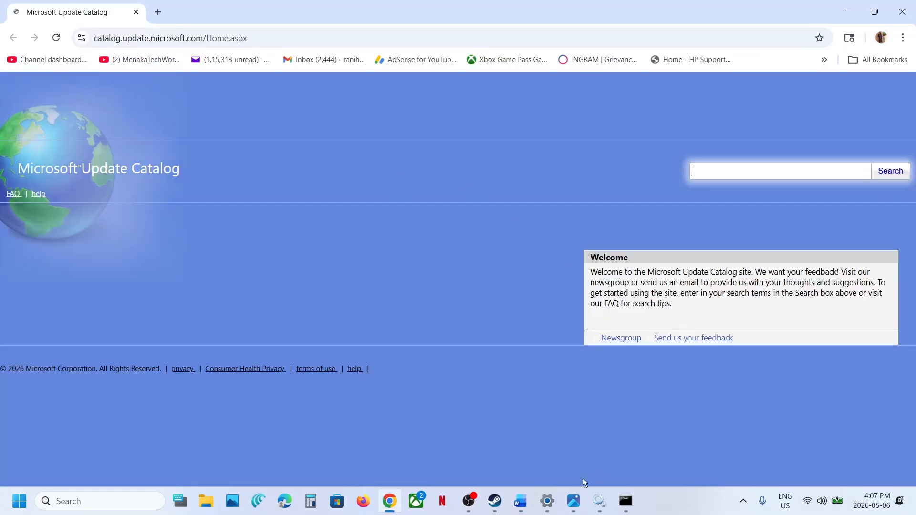
left_click(546, 502)
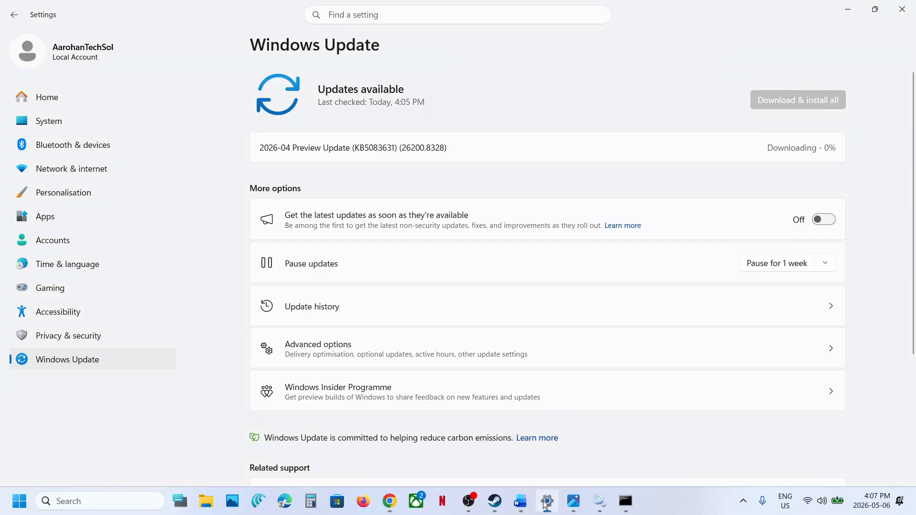
double_click(370, 149)
key("ctrl+c")
key("alt+Tab")
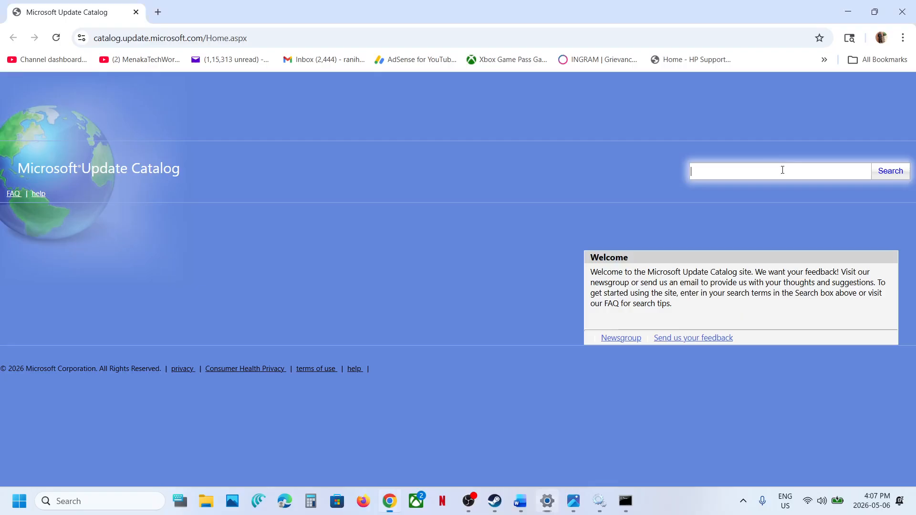
key("ctrl+v")
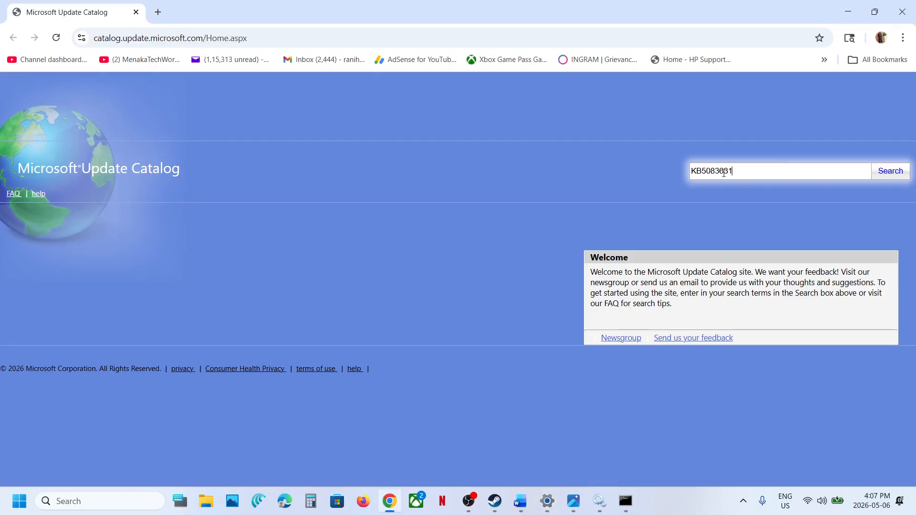
left_click(884, 173)
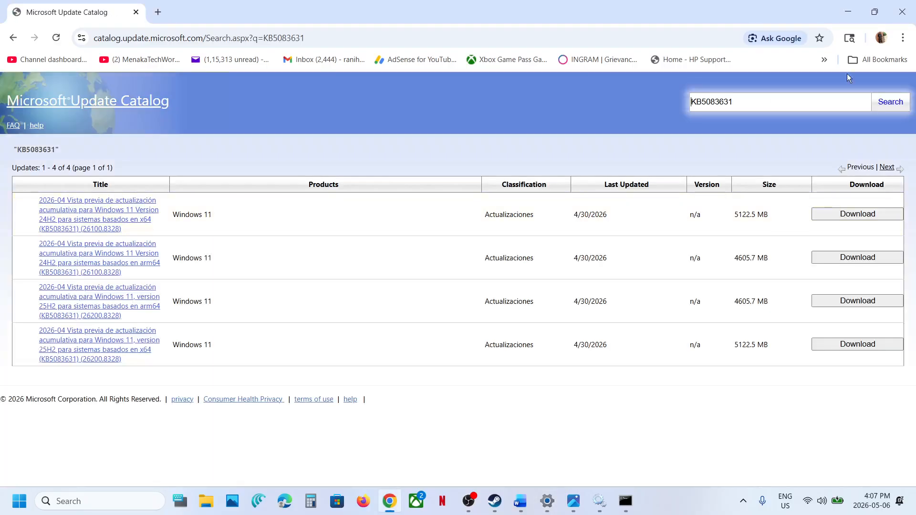
Translate the catalog's search results page into English
left_click(903, 37)
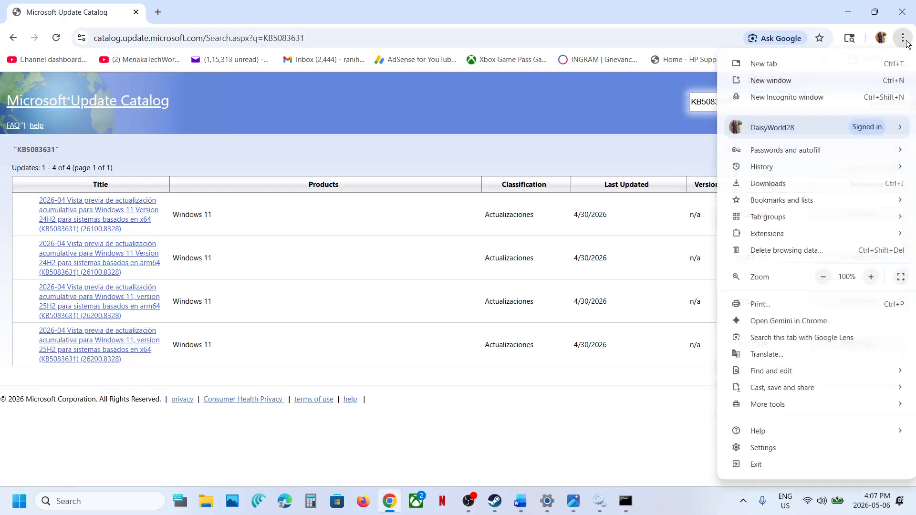
left_click(766, 354)
left_click(765, 61)
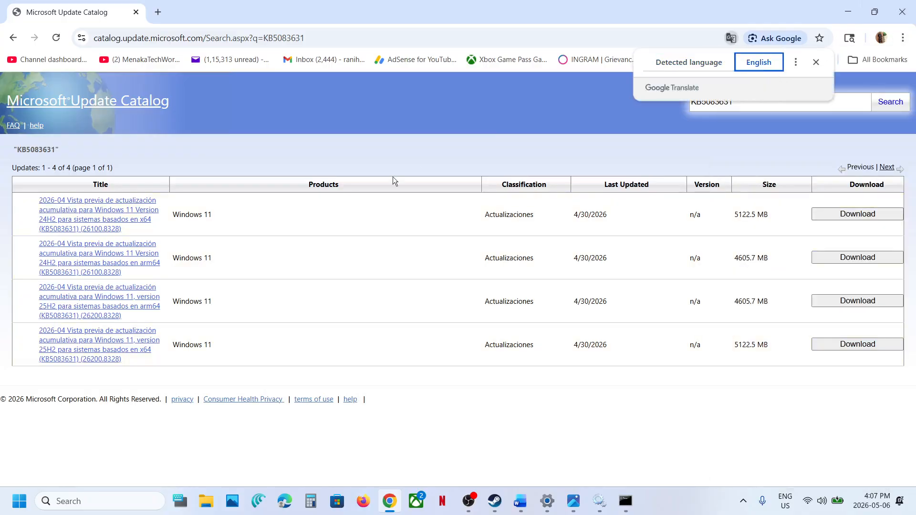
Run winver to check the installed Windows version and build against the catalog results, and close its window
left_click(90, 500)
type("winver")
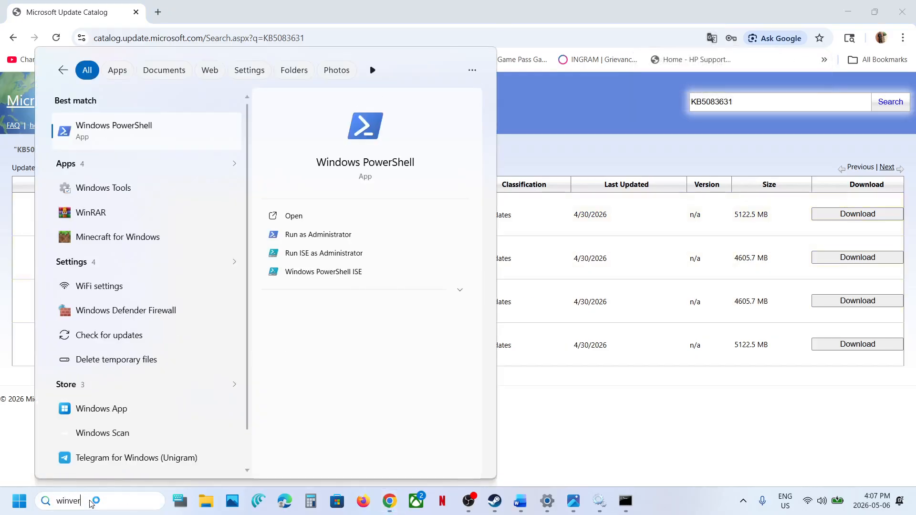
left_click(98, 501)
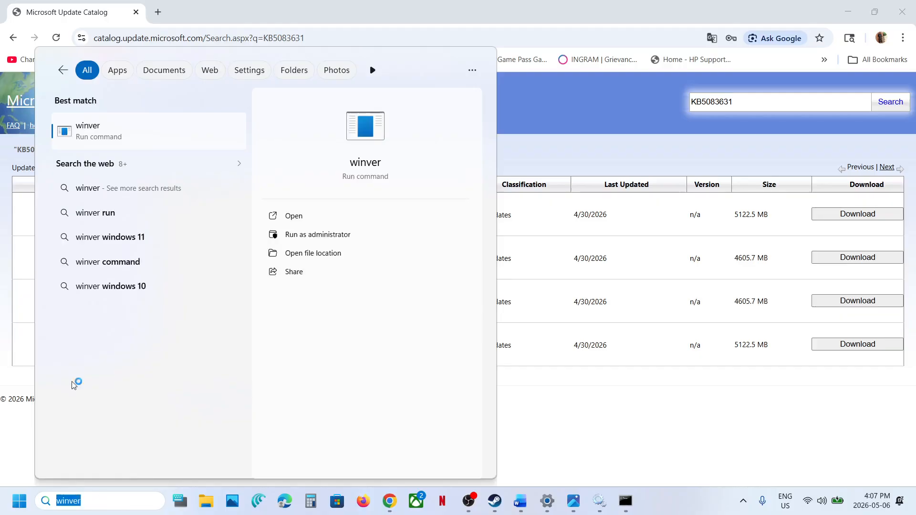
left_click(92, 139)
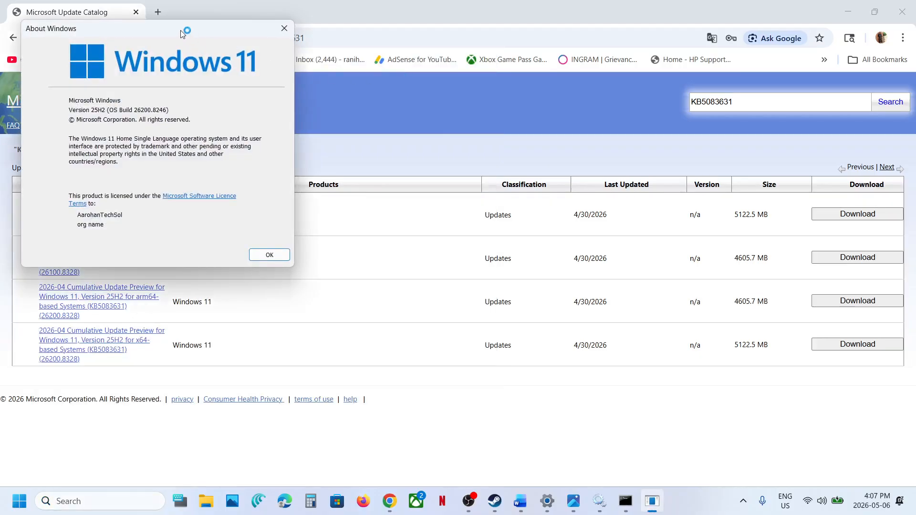
left_click_drag(181, 33, 522, 203)
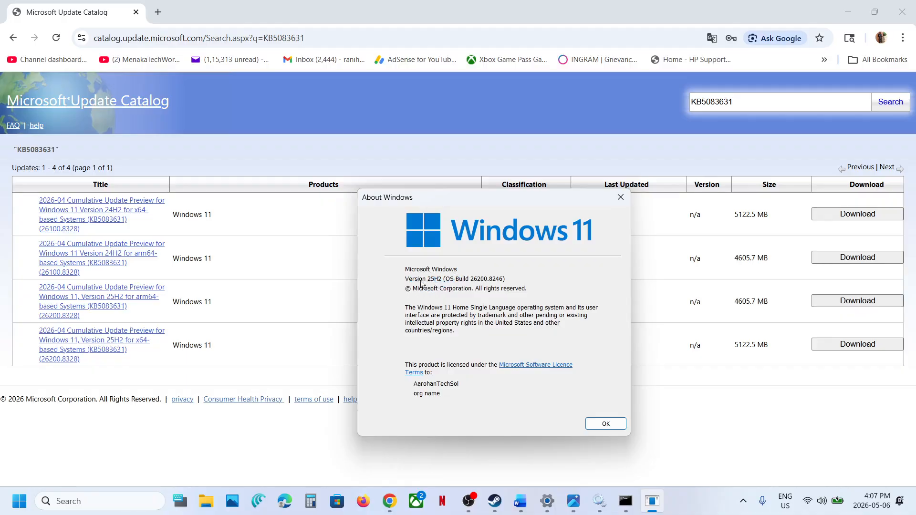
left_click(620, 197)
Check the system type in the device information on the System About page of Settings, and close Settings
key("alt+Tab")
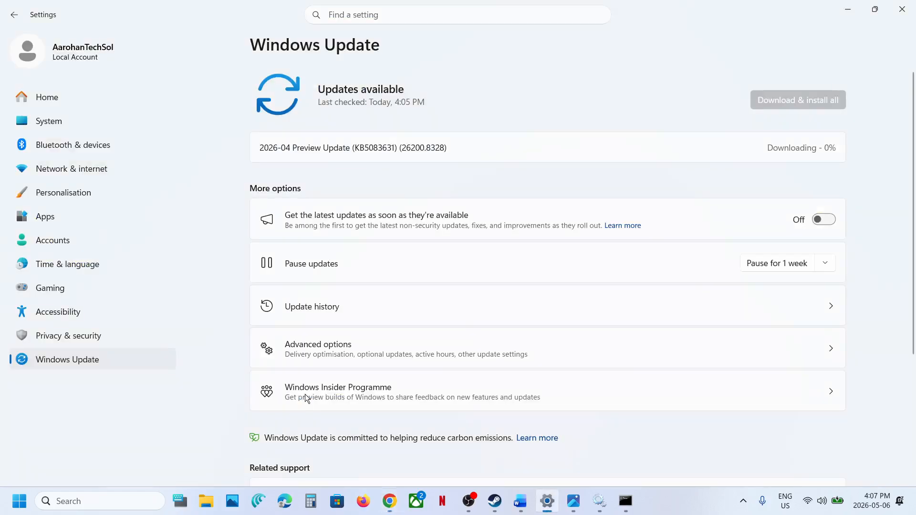
left_click(48, 121)
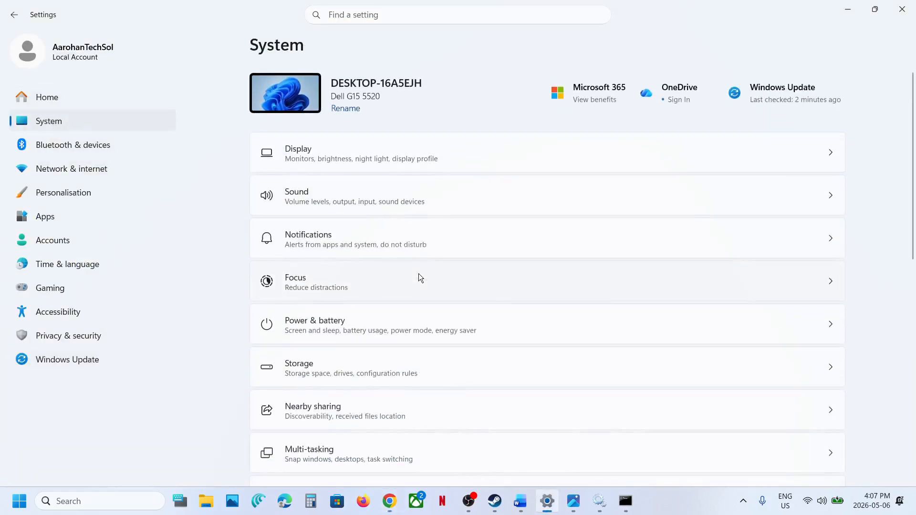
scroll(406, 310, "down", 10)
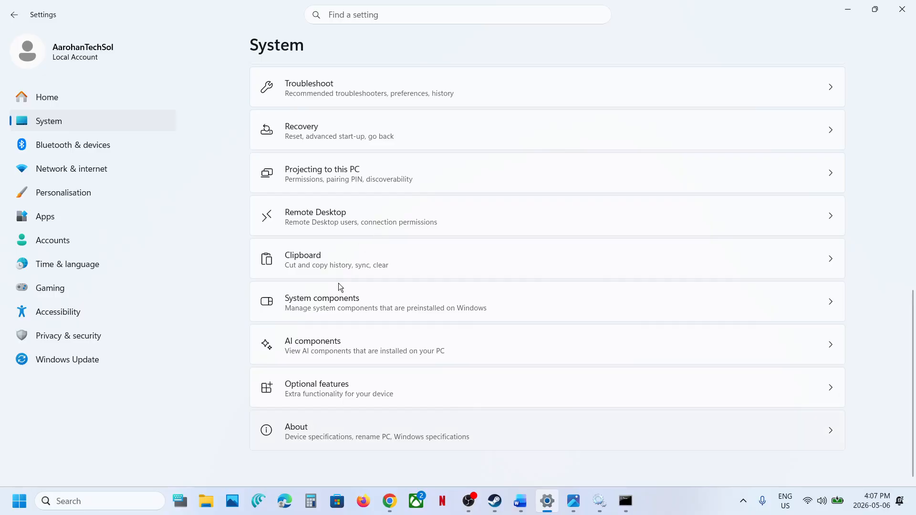
left_click(343, 431)
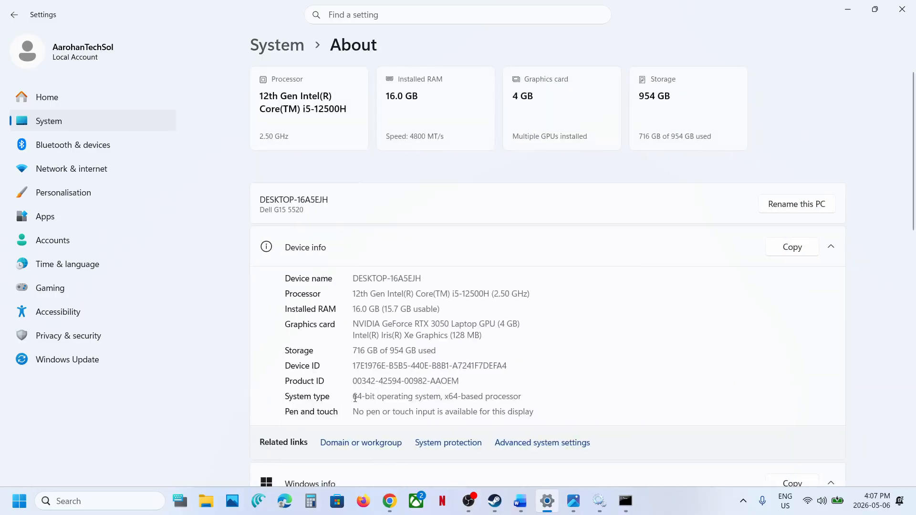
left_click_drag(355, 399, 487, 396)
left_click(901, 9)
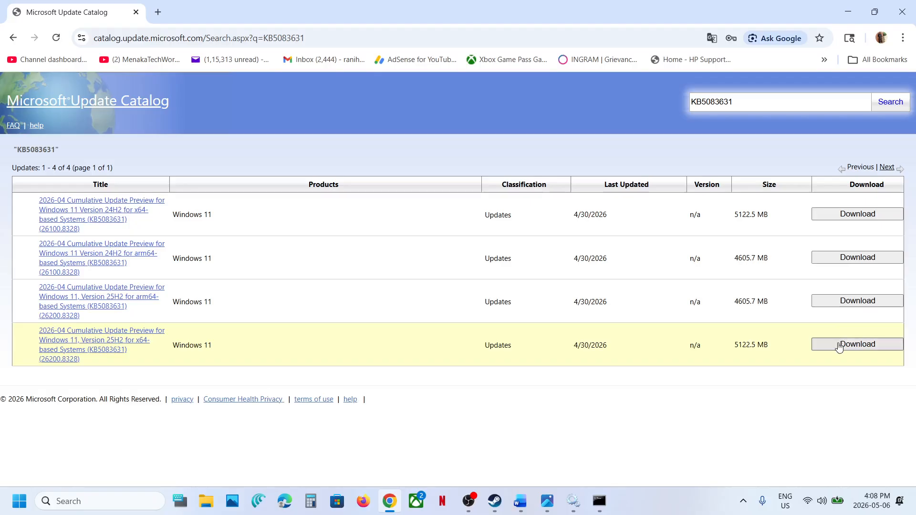
Download the KB5083631 x64 .msu file for Windows 11 version 25H2 from the catalog and check its download progress
left_click(838, 347)
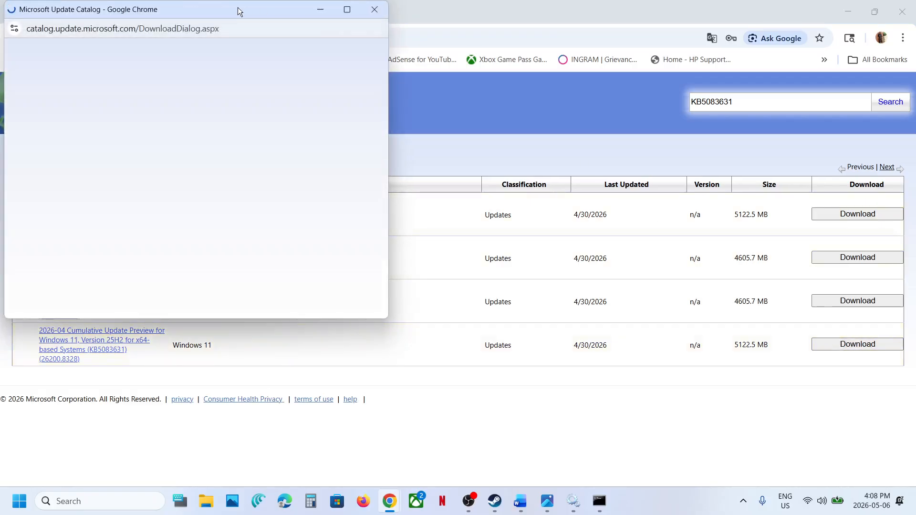
left_click_drag(238, 7, 496, 167)
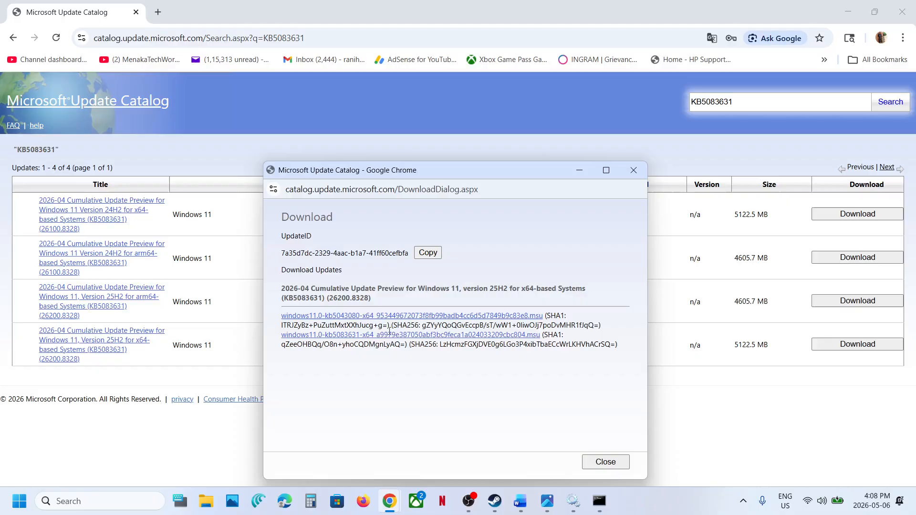
left_click(363, 337)
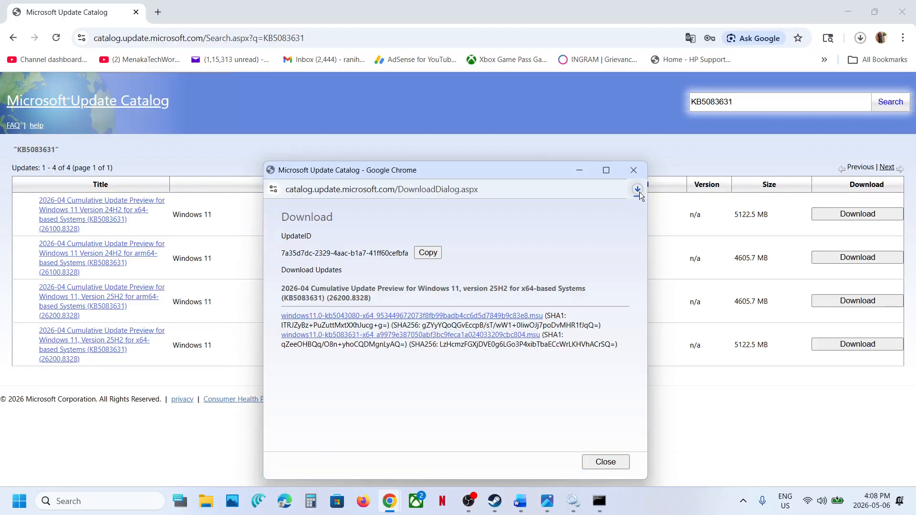
left_click(639, 192)
mouse_move(521, 266)
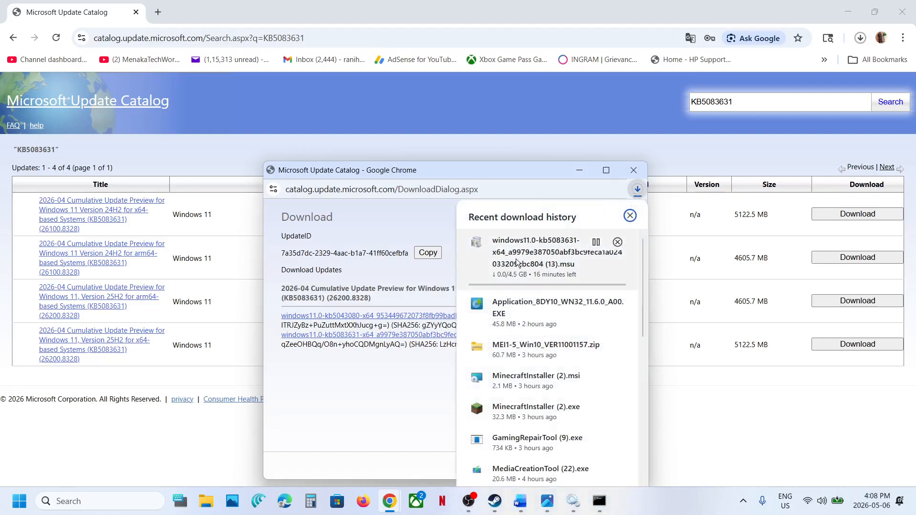
left_click(199, 434)
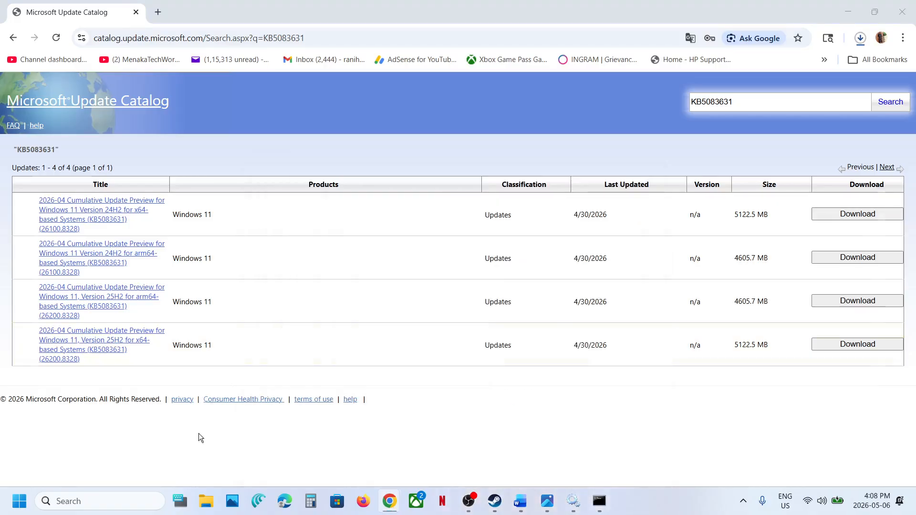
Open the Recovery page from the advanced options of Windows Update in Settings and find Fix problems using Windows Update
key("super+i")
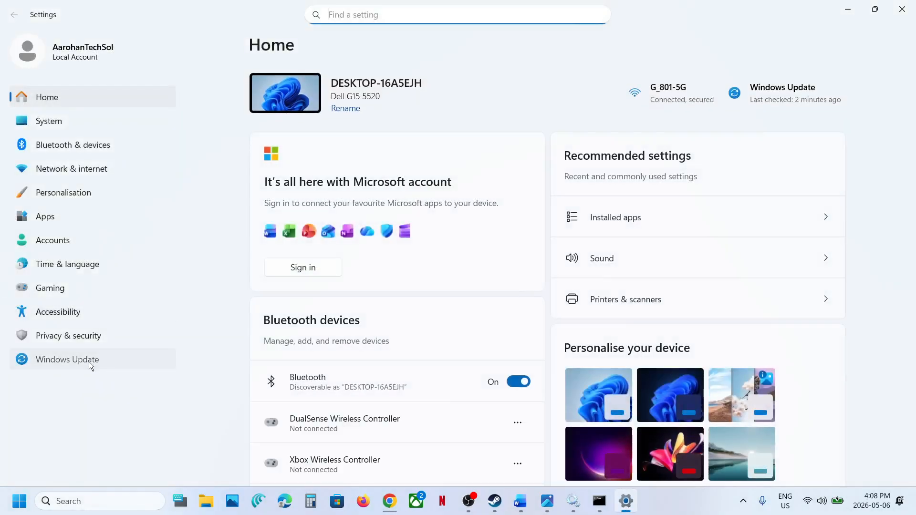
left_click(89, 361)
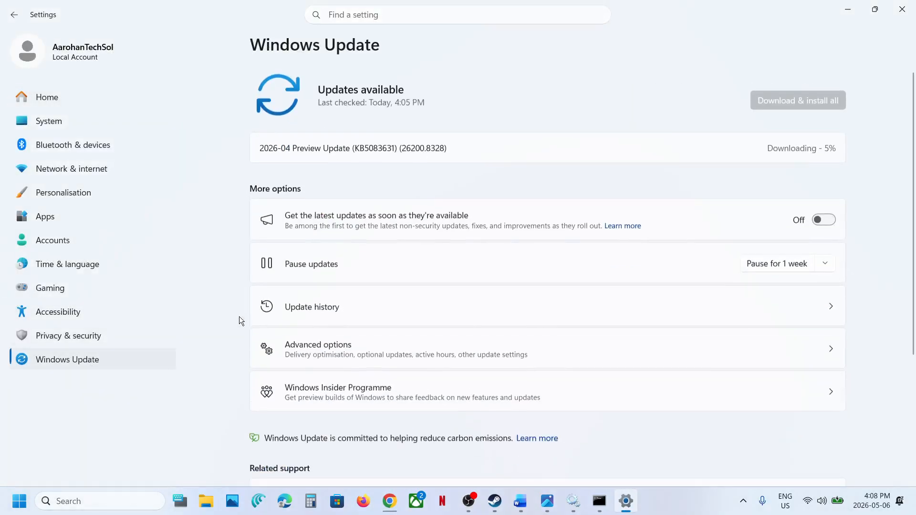
left_click(328, 348)
scroll(353, 354, "down", 3)
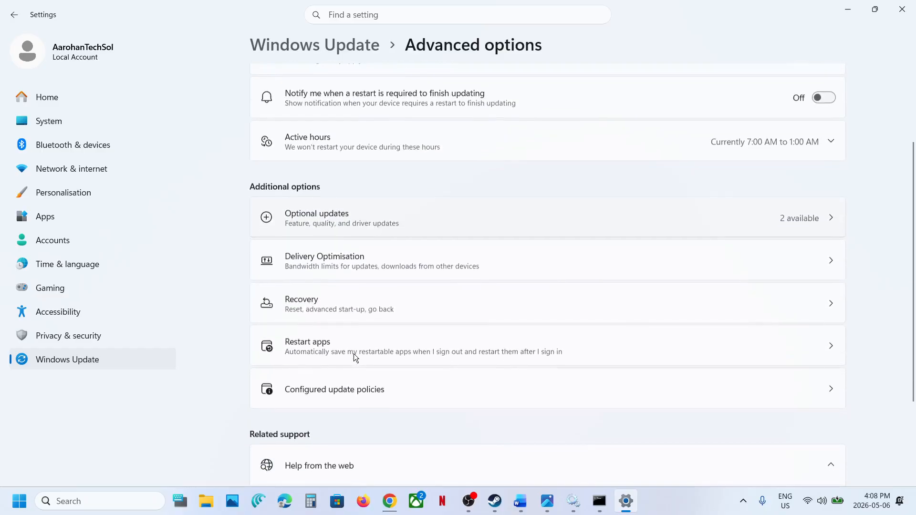
left_click(319, 311)
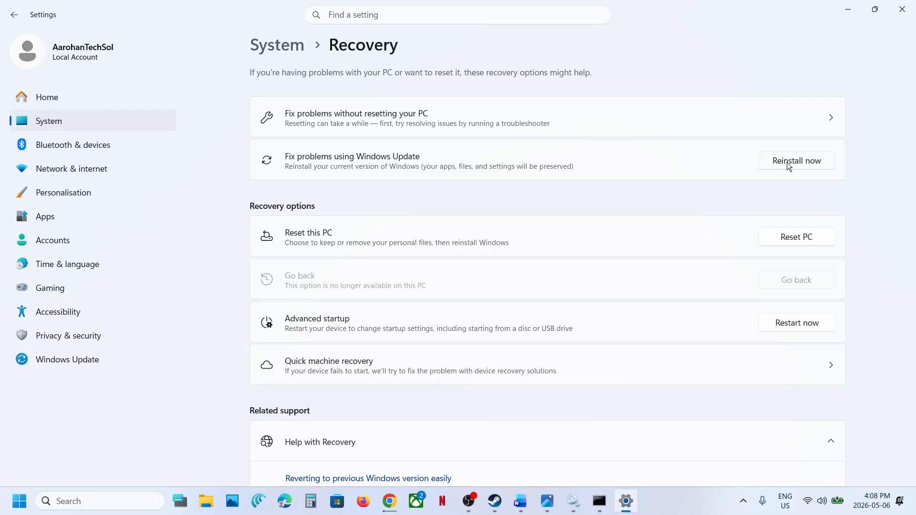
Open the Windows 11 software download page from the Step 7 Media Creation Tool link in the Word document
left_click(523, 508)
scroll(357, 337, "down", 4)
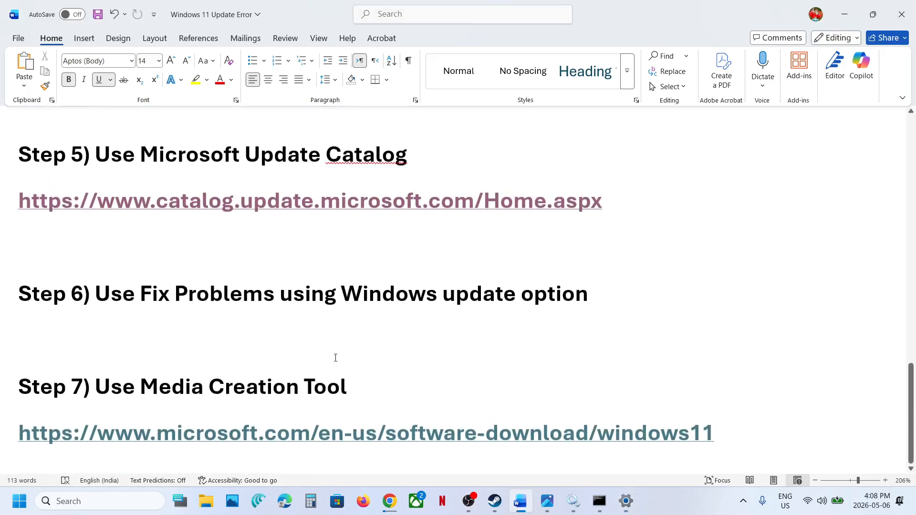
left_click(248, 443, "ctrl")
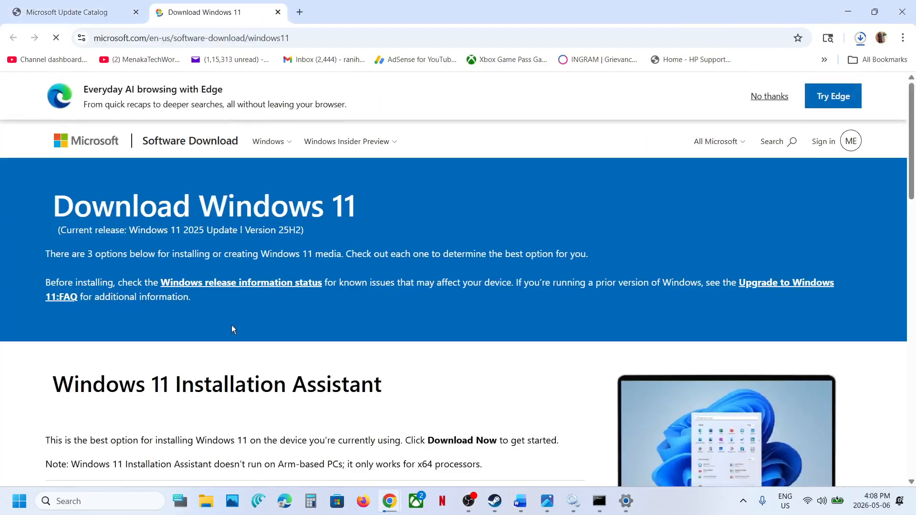
Download the Media Creation Tool from the Create Windows 11 Installation Media section and check it in the recent downloads
scroll(231, 325, "down", 5)
scroll(231, 325, "down", 3)
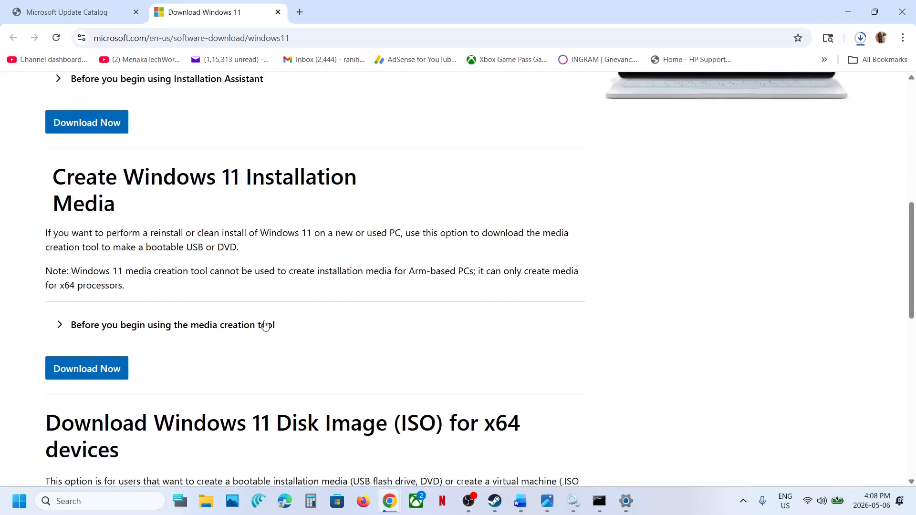
left_click(122, 371)
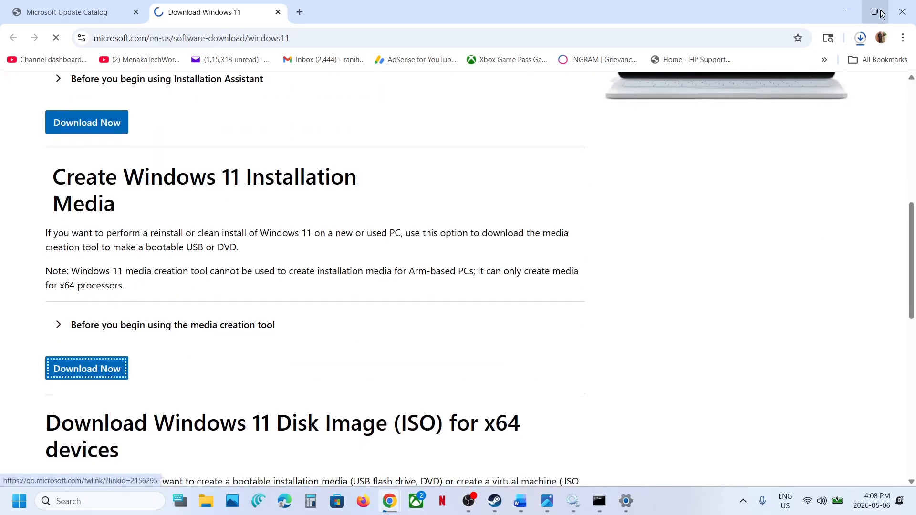
left_click(862, 38)
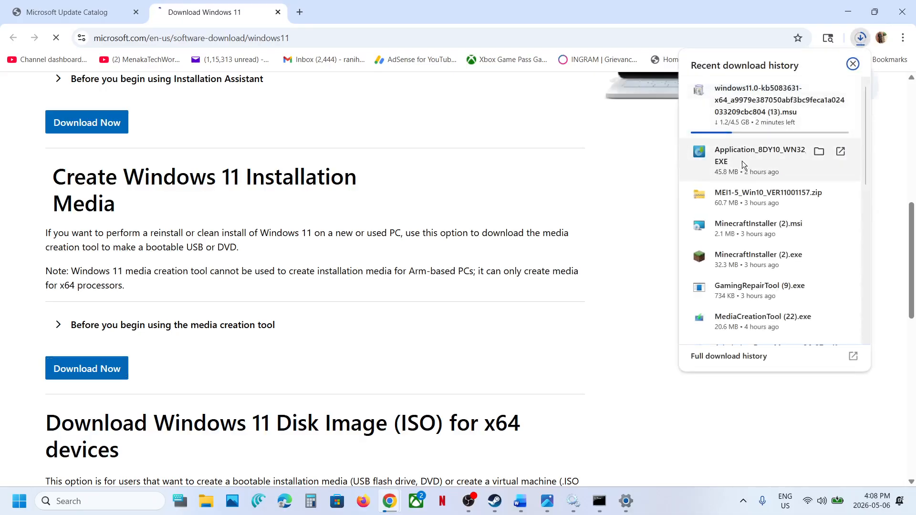
left_click(87, 375)
left_click(82, 375)
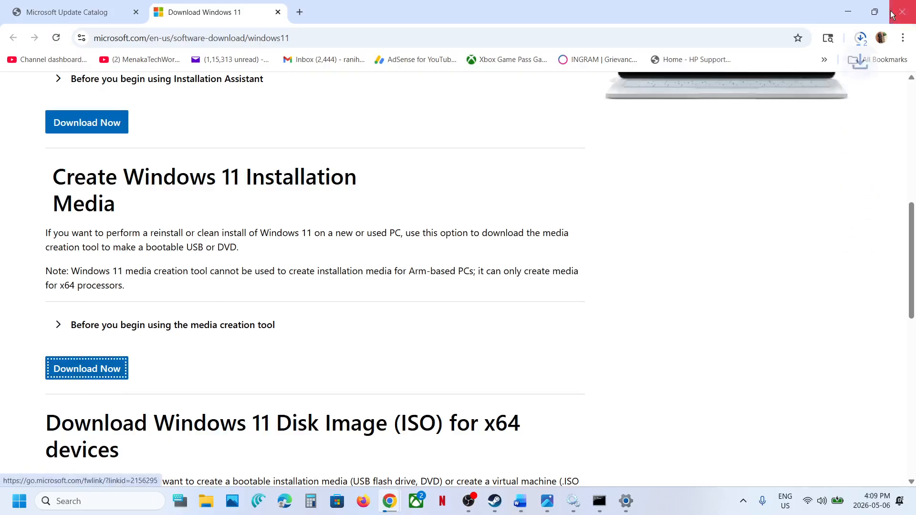
left_click(857, 39)
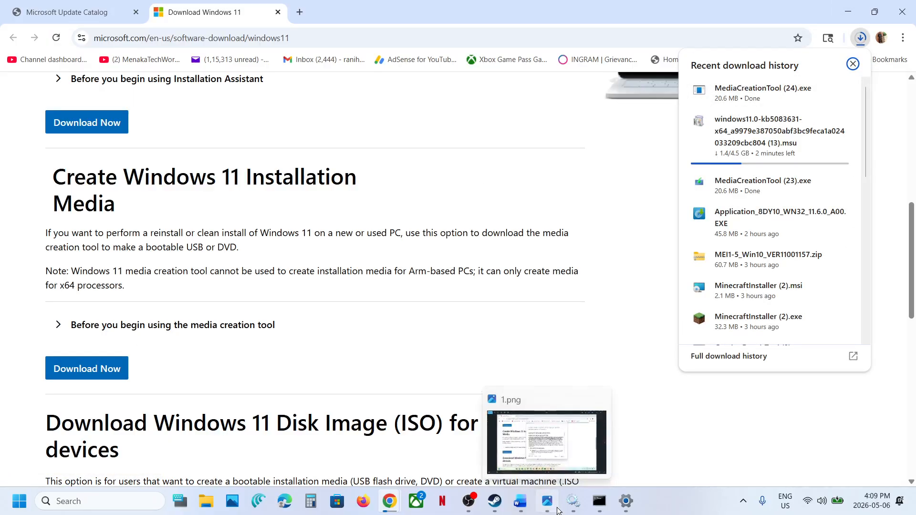
Switch to the Photos app and review the screenshots on creating a Windows 11 ISO file, through setup's cleanup screen in 7.png
left_click(547, 501)
key("Right")
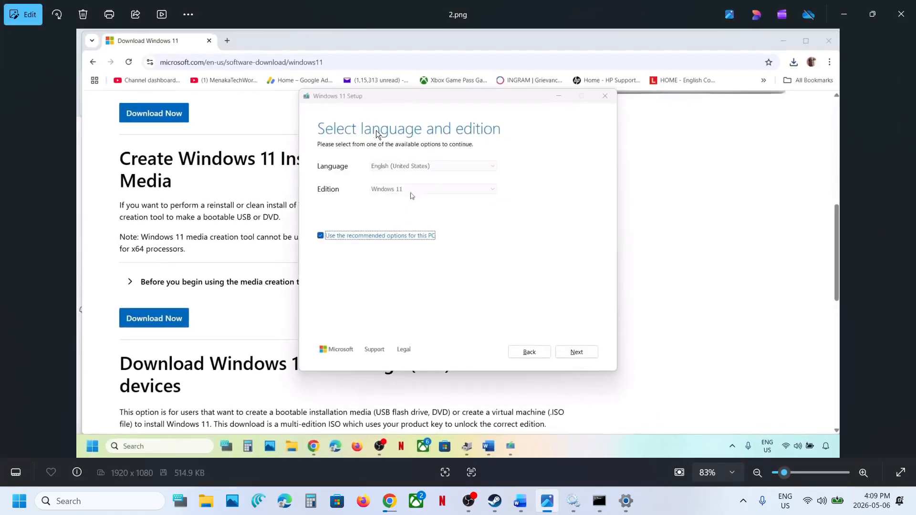
key("Right")
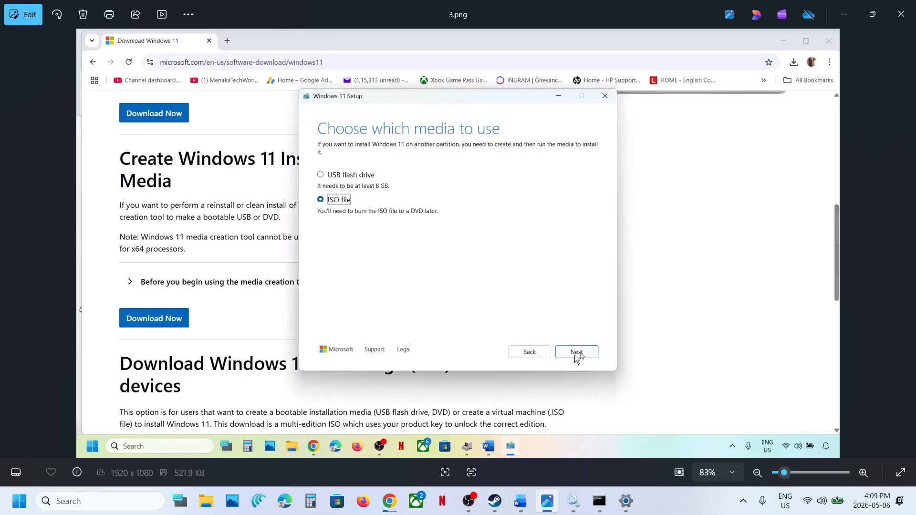
key("Right")
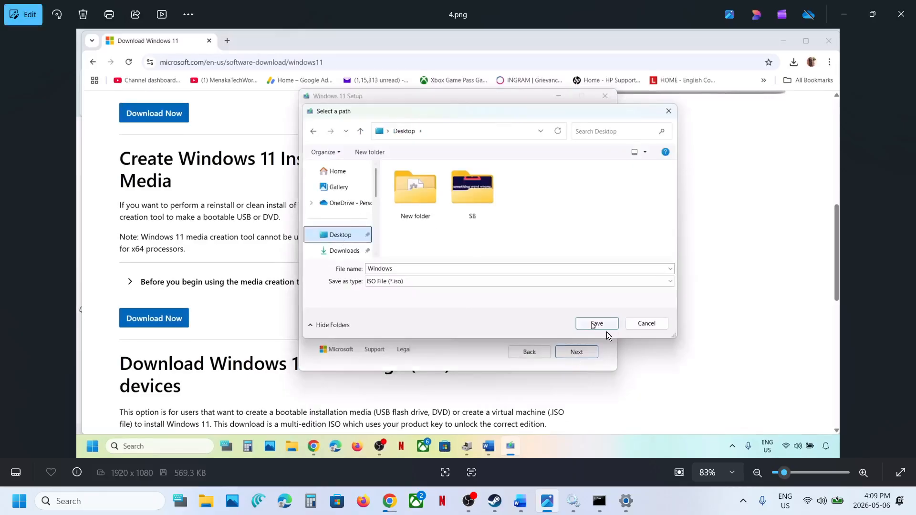
key("Right")
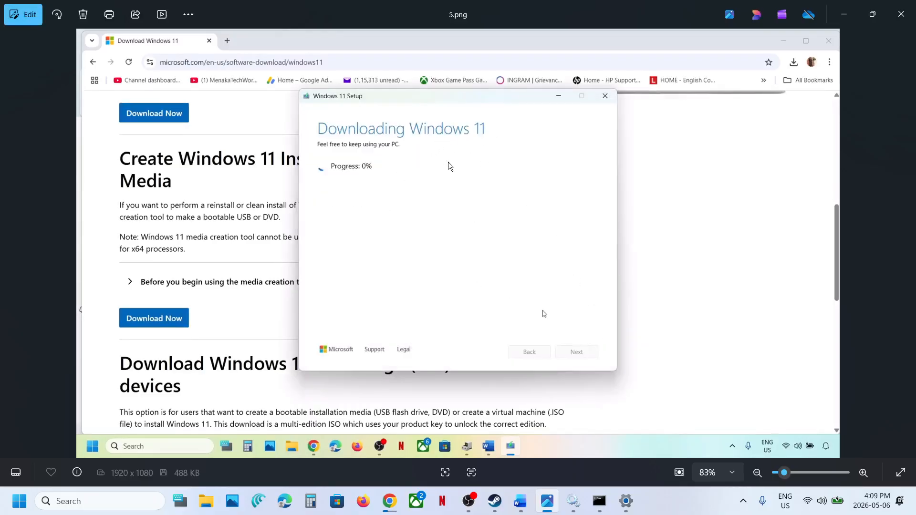
key("Right")
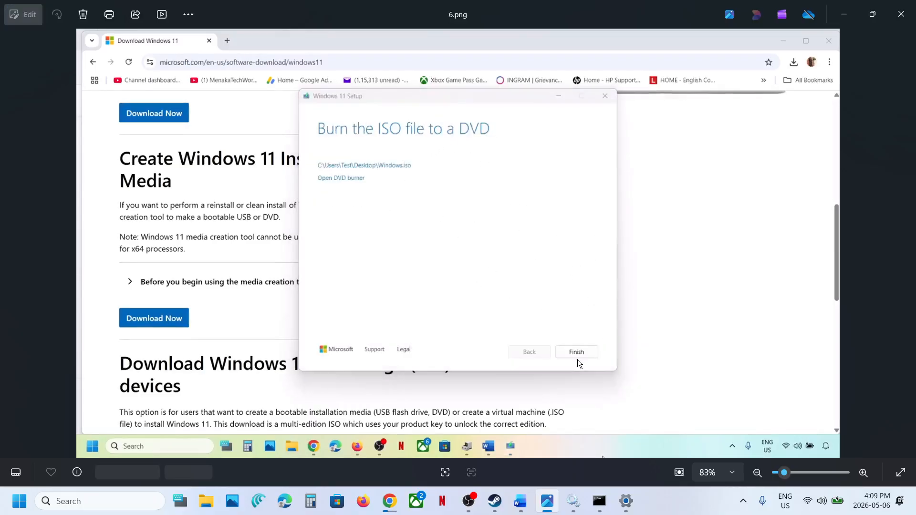
key("Right")
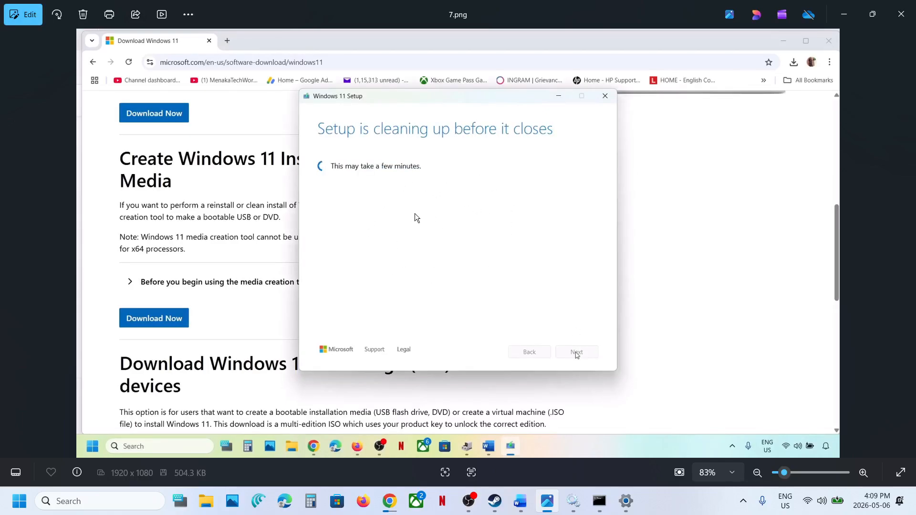
Review the screenshots on opening the ISO and running setup, through the Ready to install screen in 13.png
key("Right")
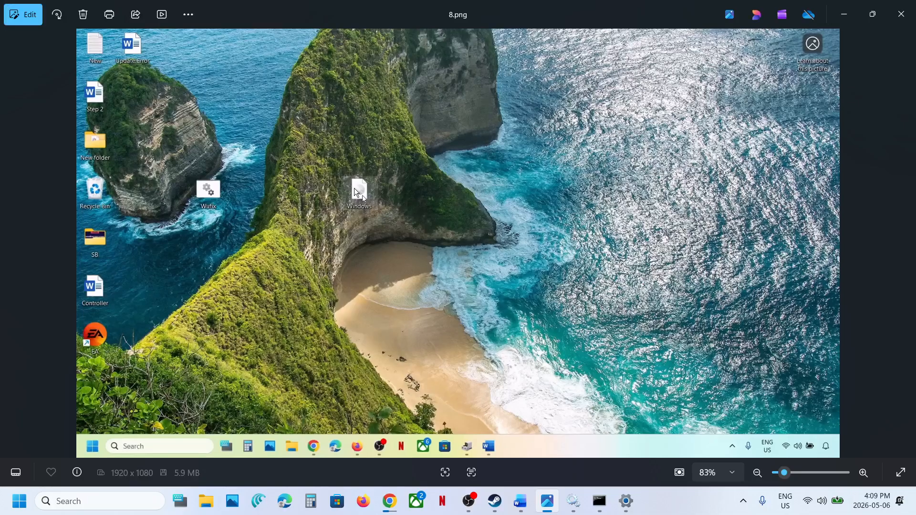
key("Right")
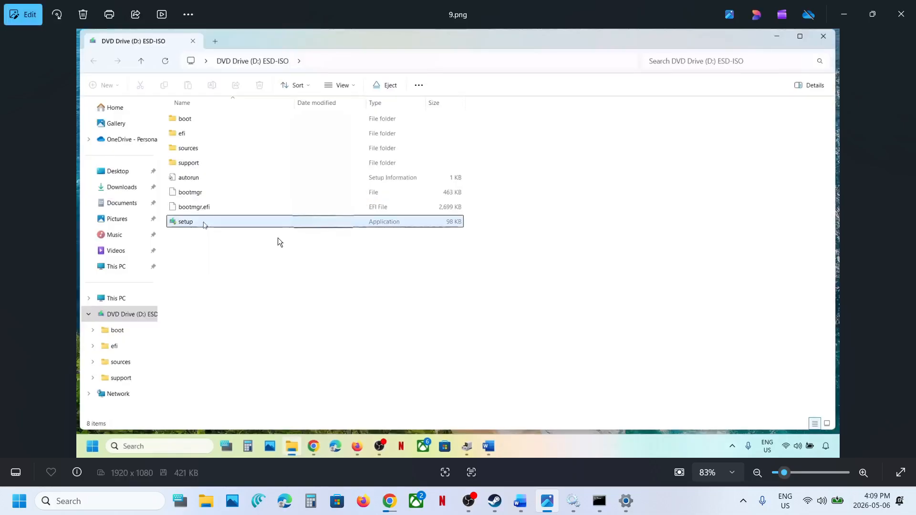
key("Right")
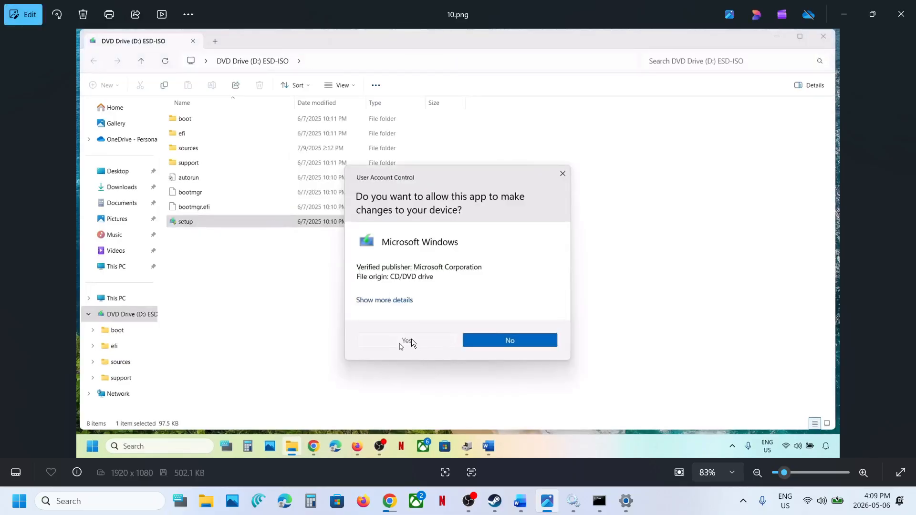
key("Right")
key("Right")
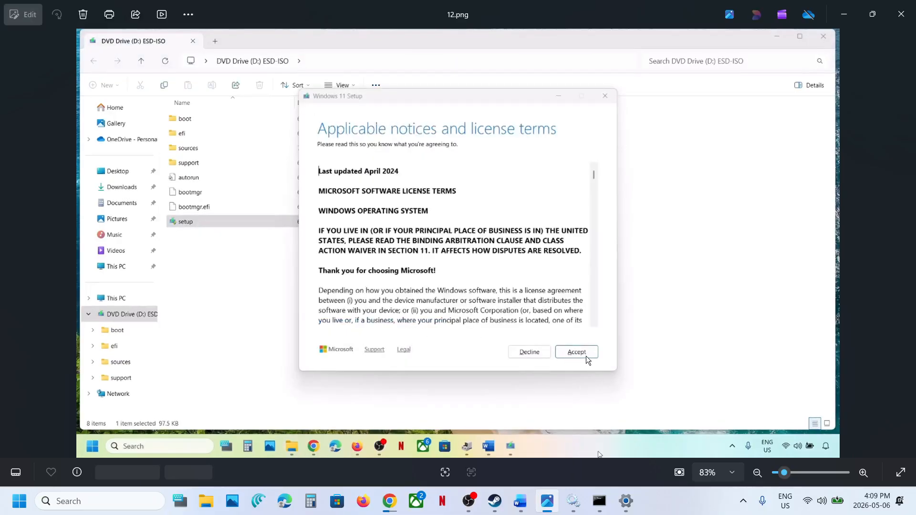
key("Right")
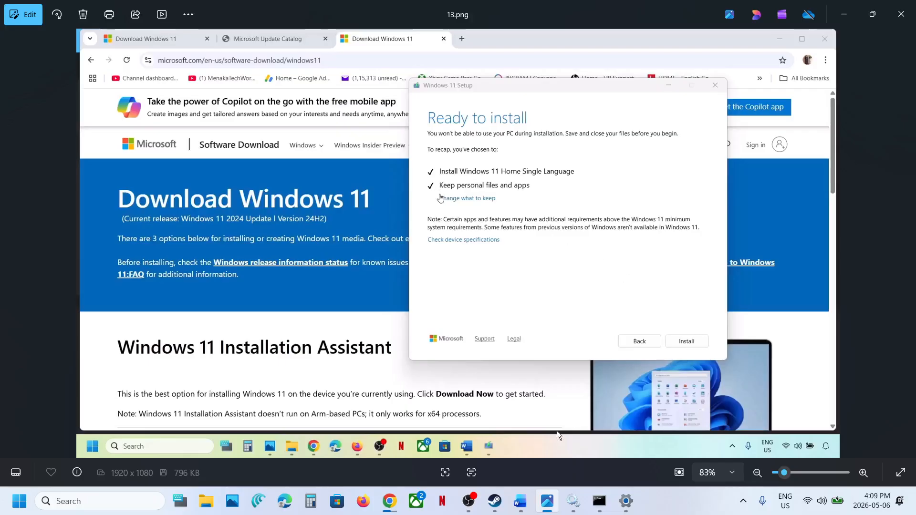
Return to Settings and check the download status of the KB5083631 preview update on the Windows Update page
left_click(625, 500)
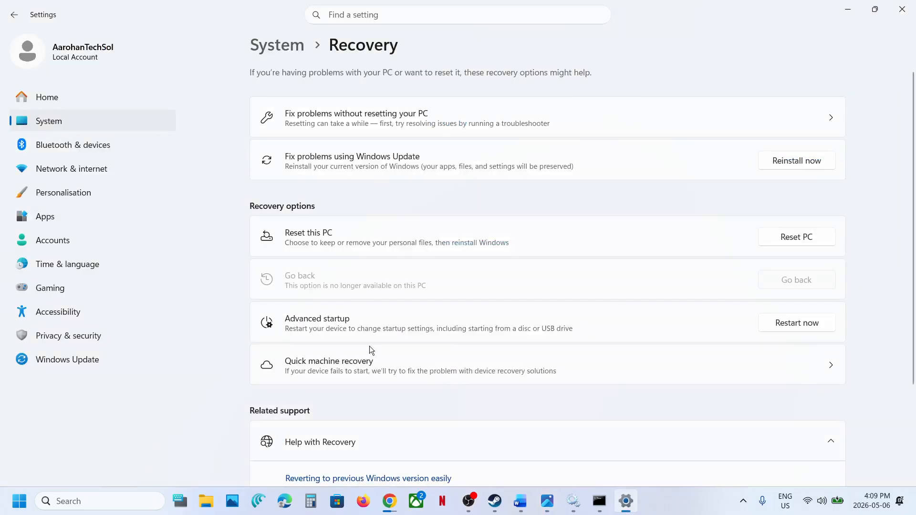
left_click(112, 353)
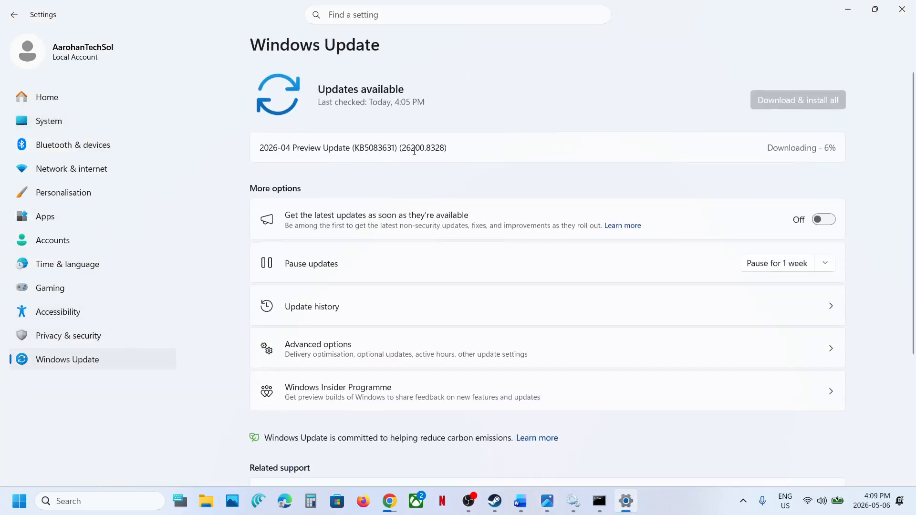
left_click_drag(359, 148, 391, 148)
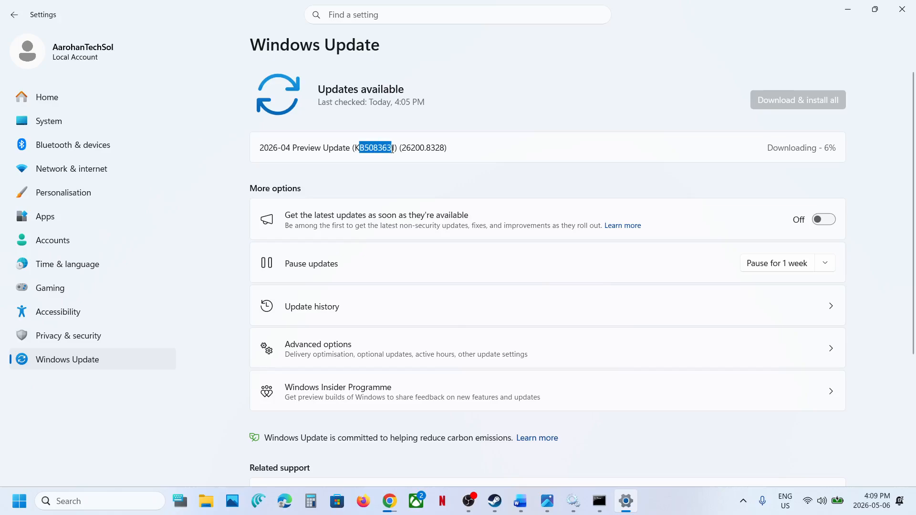
left_click(713, 512)
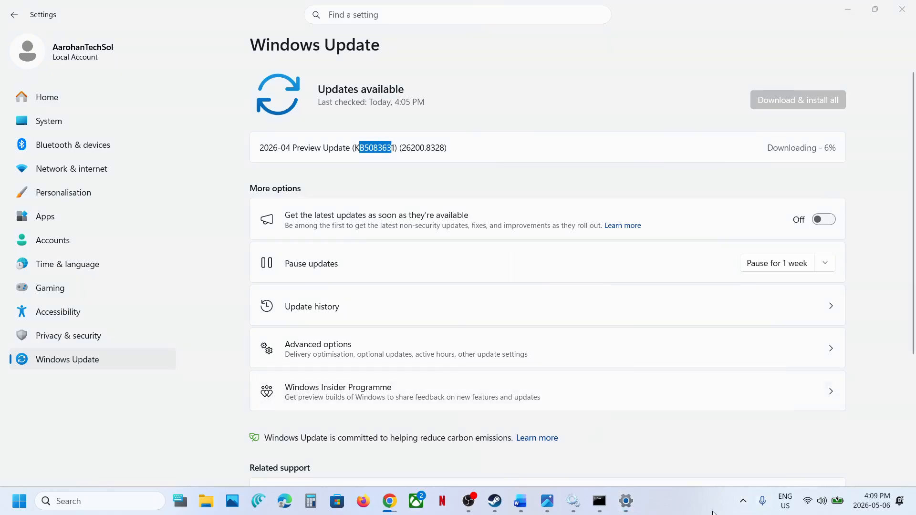